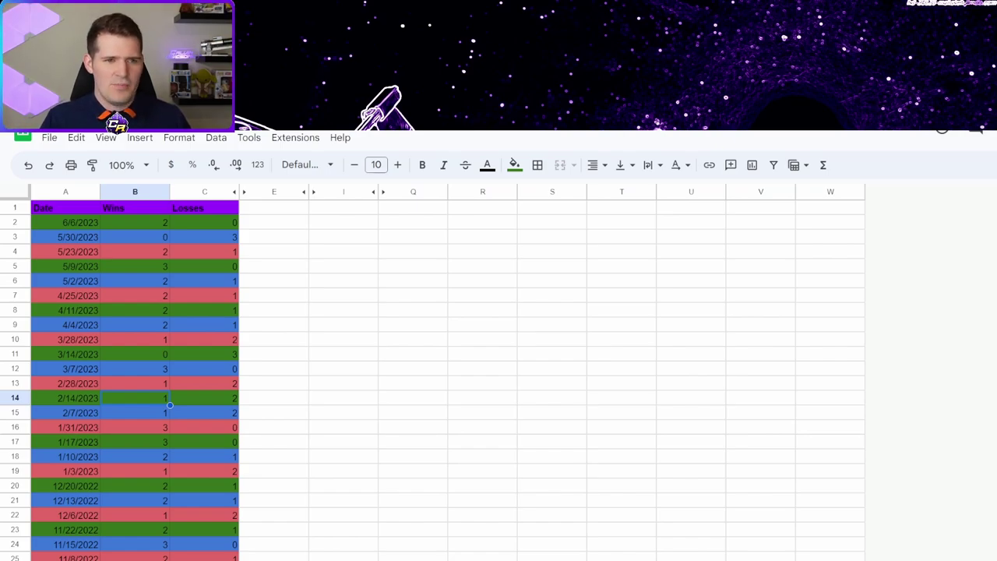
Switch to the "State of the Galaxy: November 2021" forum post and read its text on Grand Arena matchmaking changes
key(ctrl+Tab)
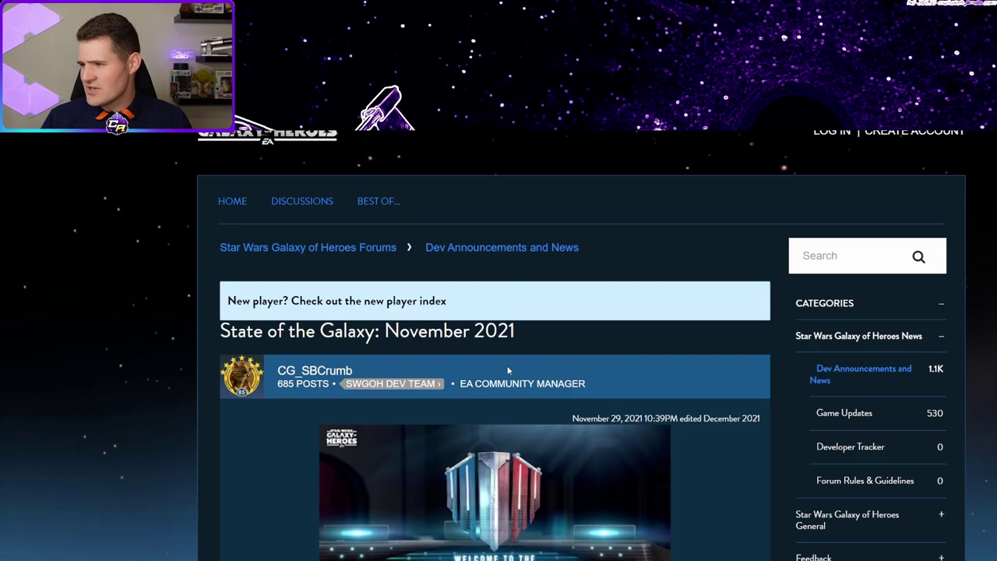
scroll(482, 321, down, 5)
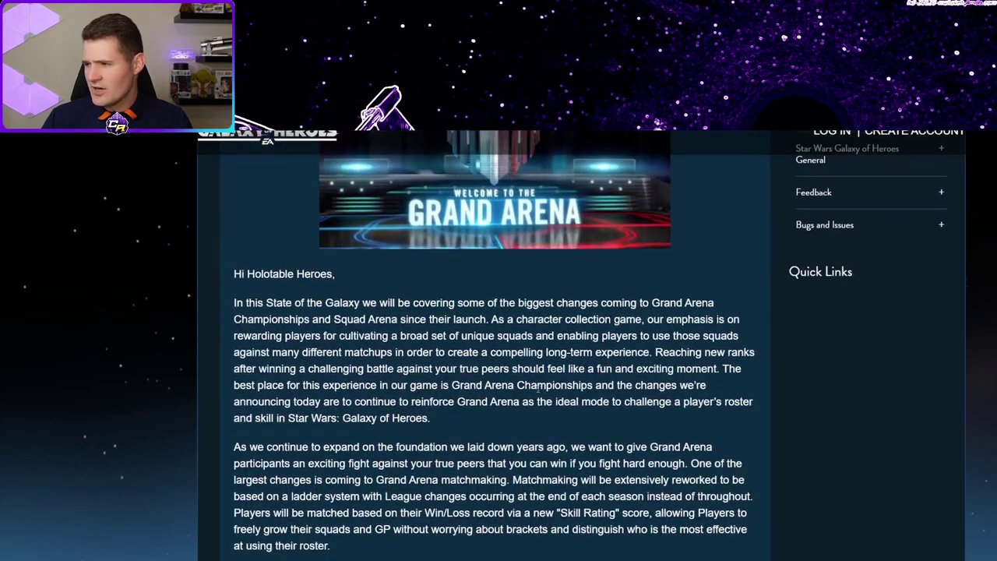
scroll(614, 382, down, 5)
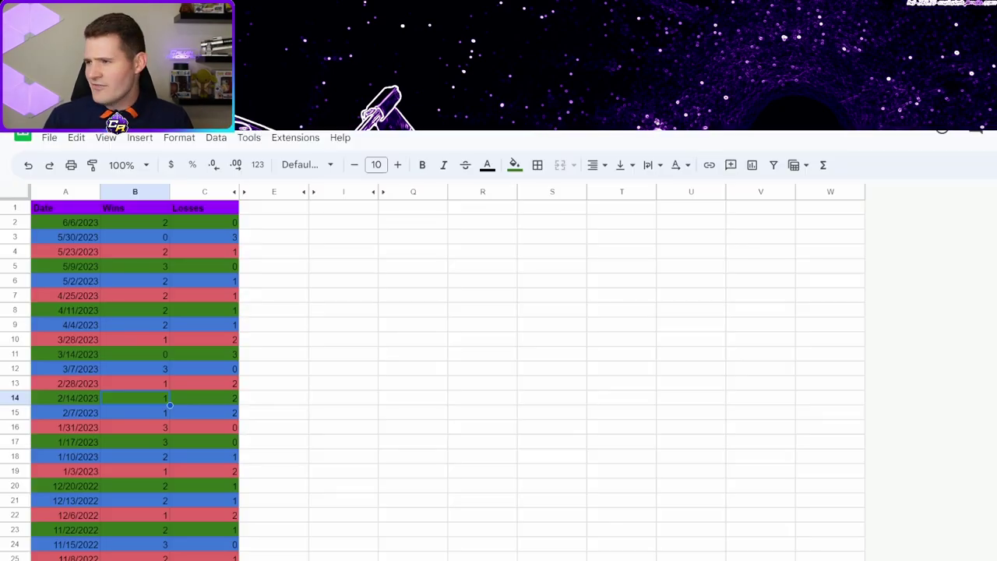
Examine the dated wins and losses in the spreadsheet, including the totals and percentages in rows 34 and 35
click(187, 254)
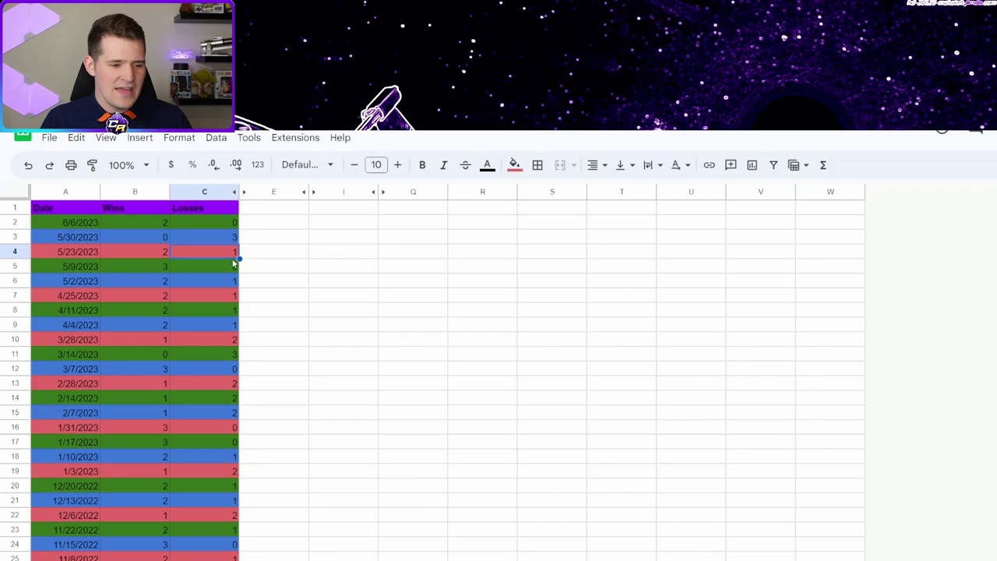
scroll(233, 264, down, 5)
scroll(197, 521, down, 3)
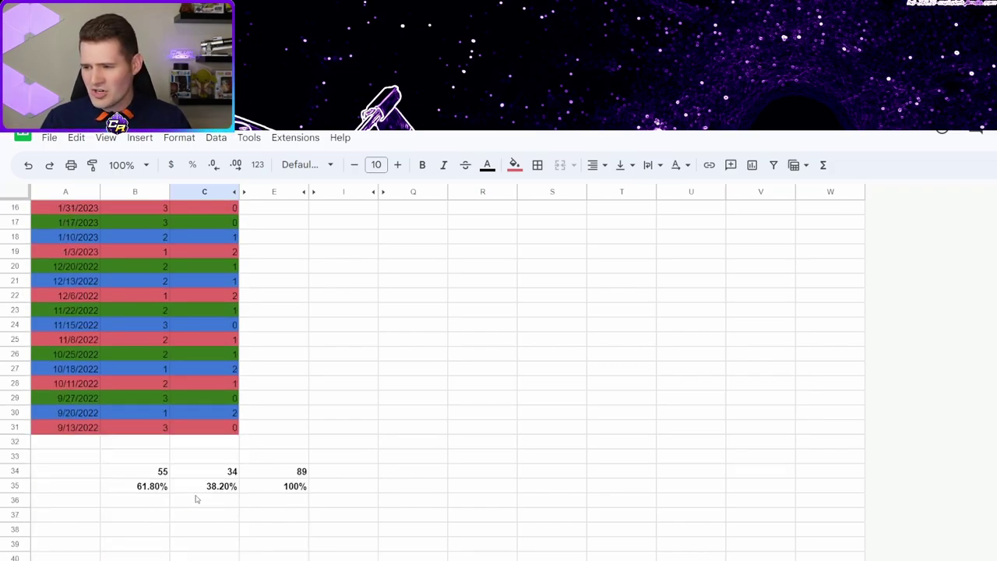
click(159, 475)
click(163, 488)
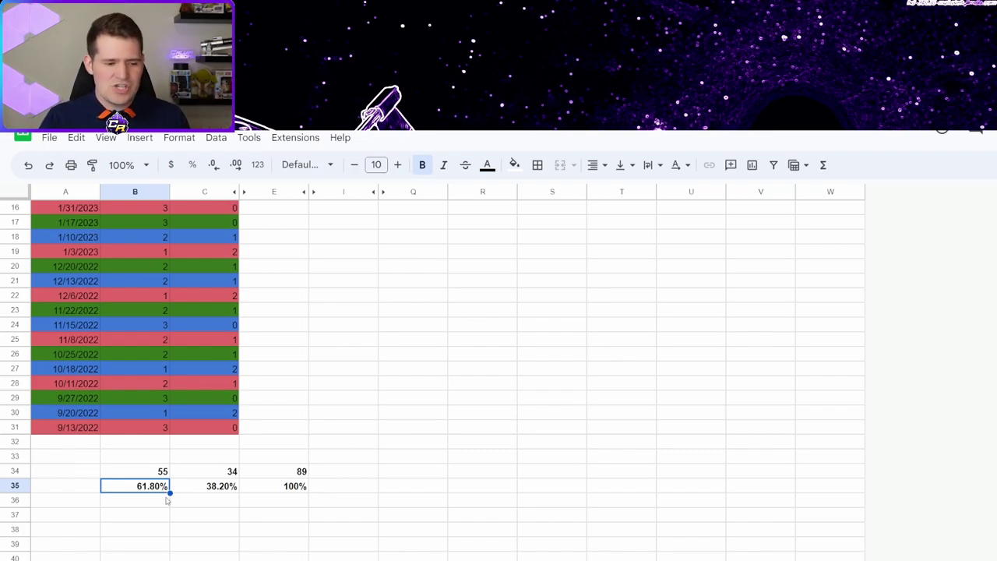
click(165, 501)
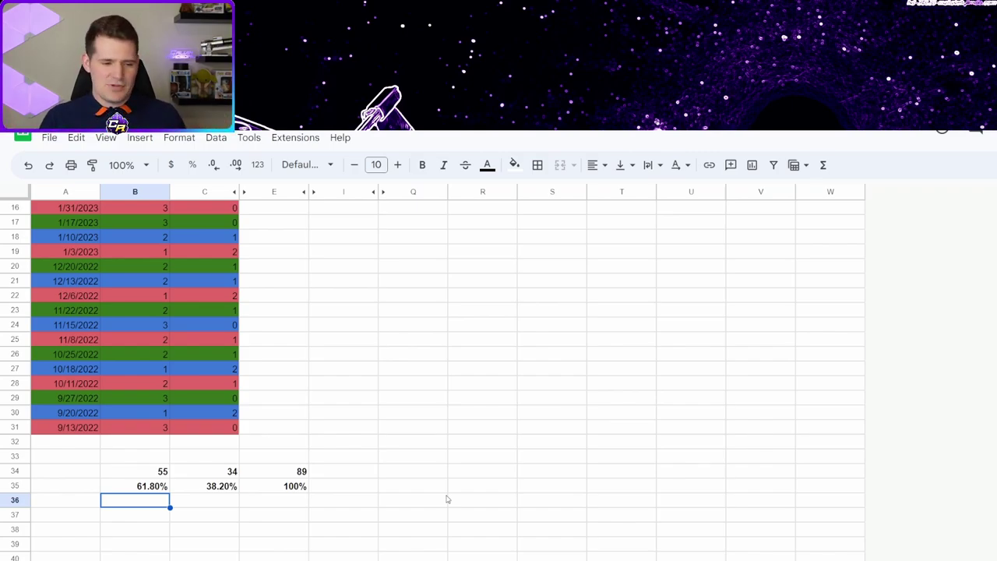
scroll(276, 382, up, 4)
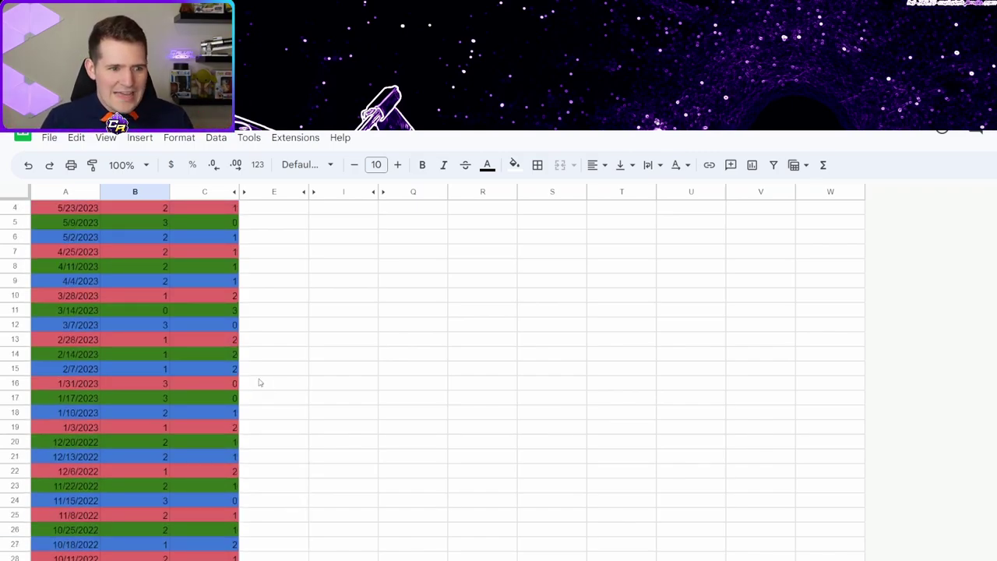
scroll(260, 381, down, 2)
scroll(260, 381, down, 1)
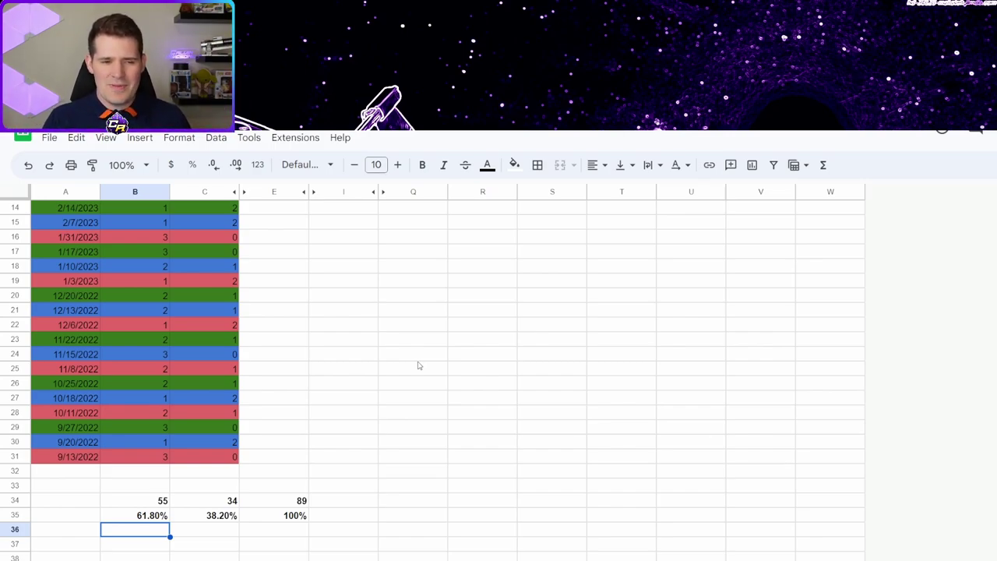
scroll(435, 345, up, 5)
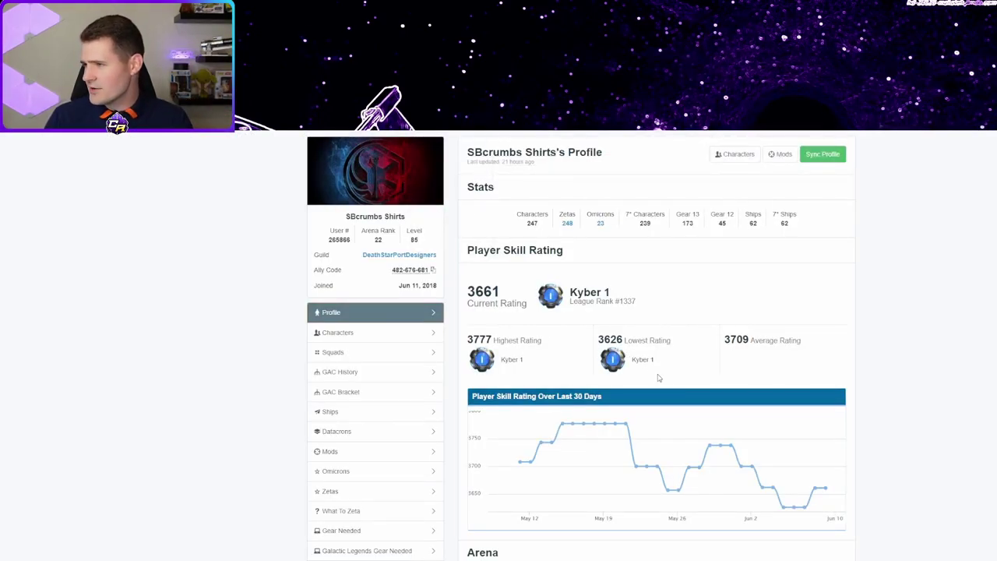
Inspect the daily values in the player profile's "Player Skill Rating Over Last 30 Days" chart and return to the spreadsheet
mouse_move(619, 424)
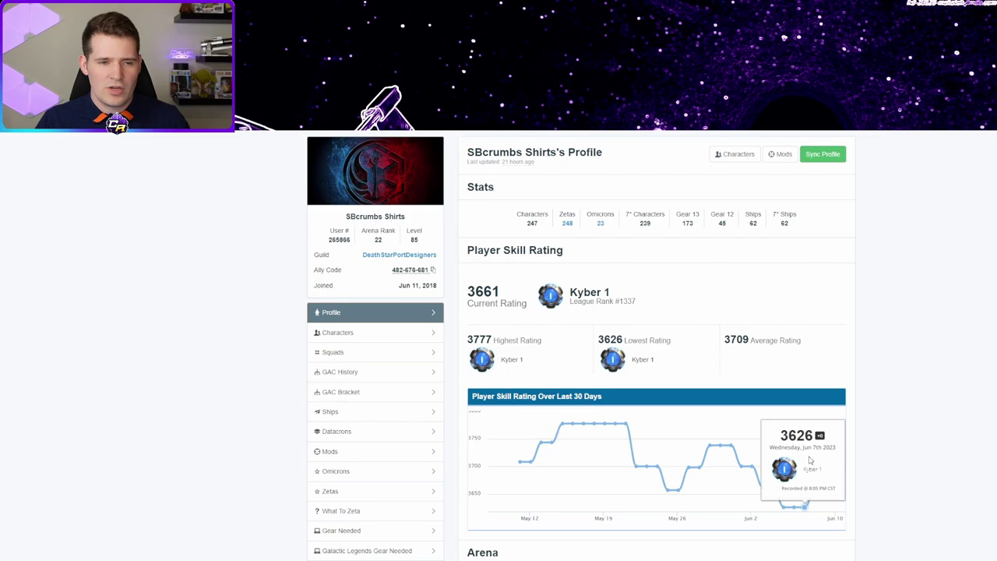
key(ctrl+Tab)
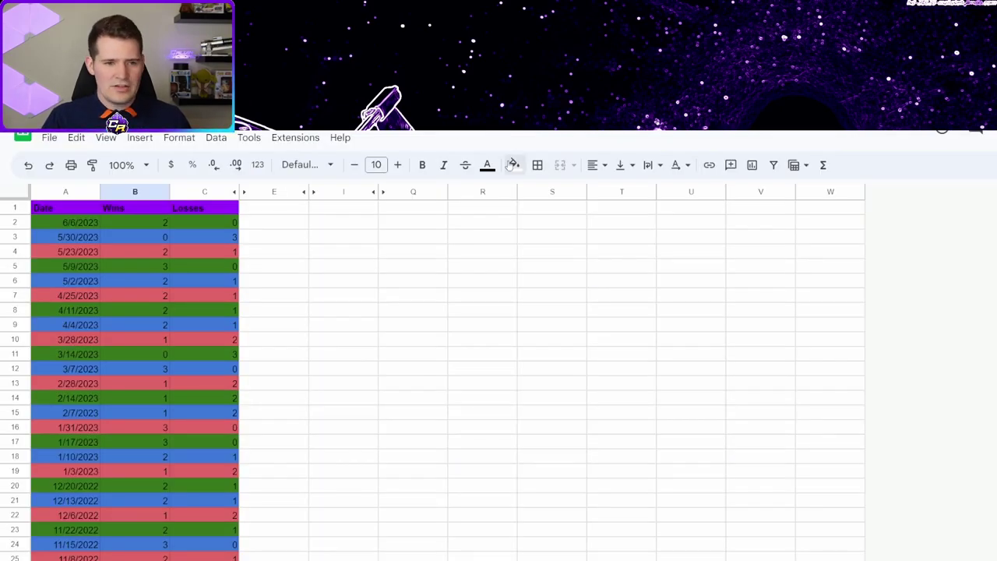
Unhide columns J to P and examine the counts for the 1st to 9th rounds in column K
click(380, 192)
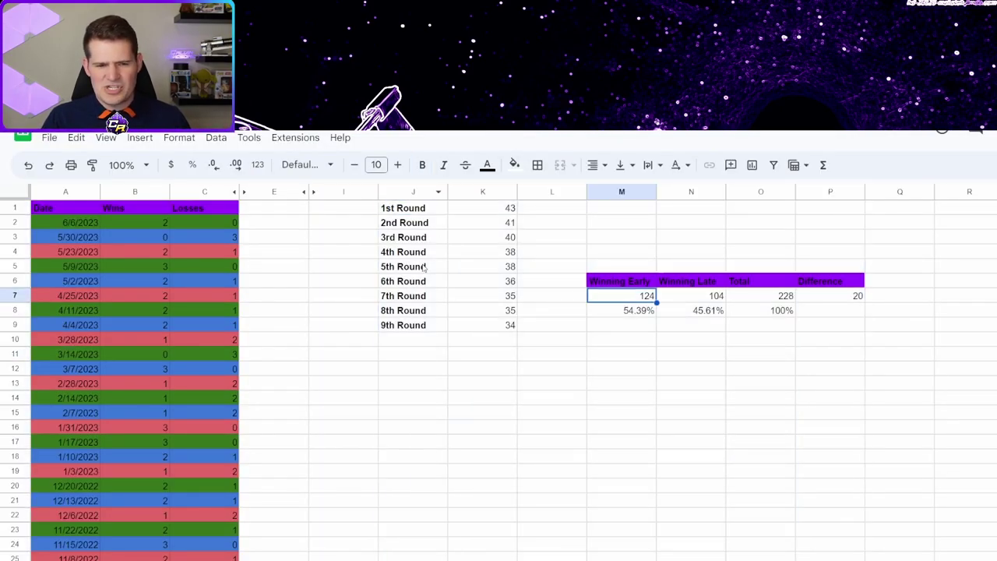
drag(478, 211, 490, 327)
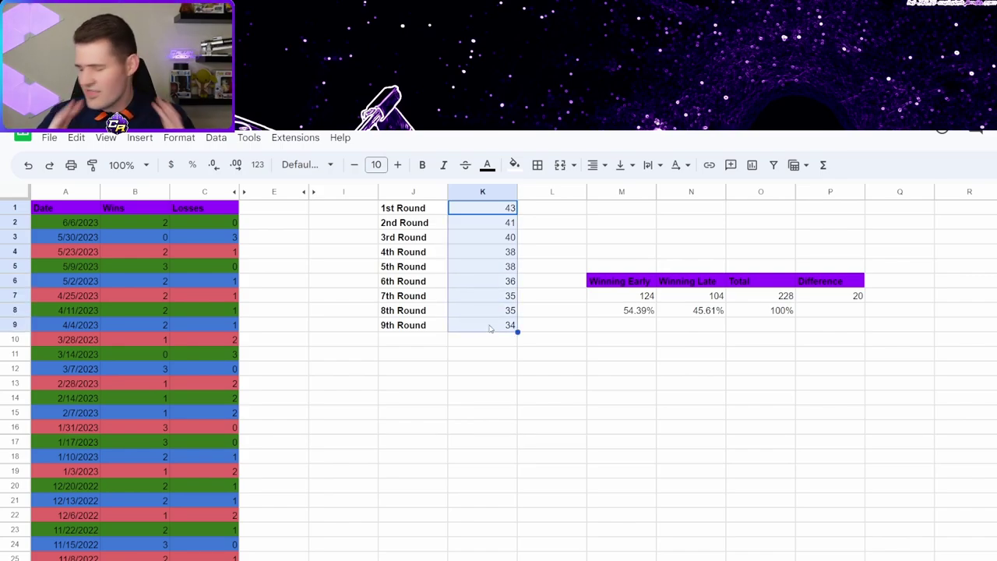
click(506, 254)
key(ctrl+Up)
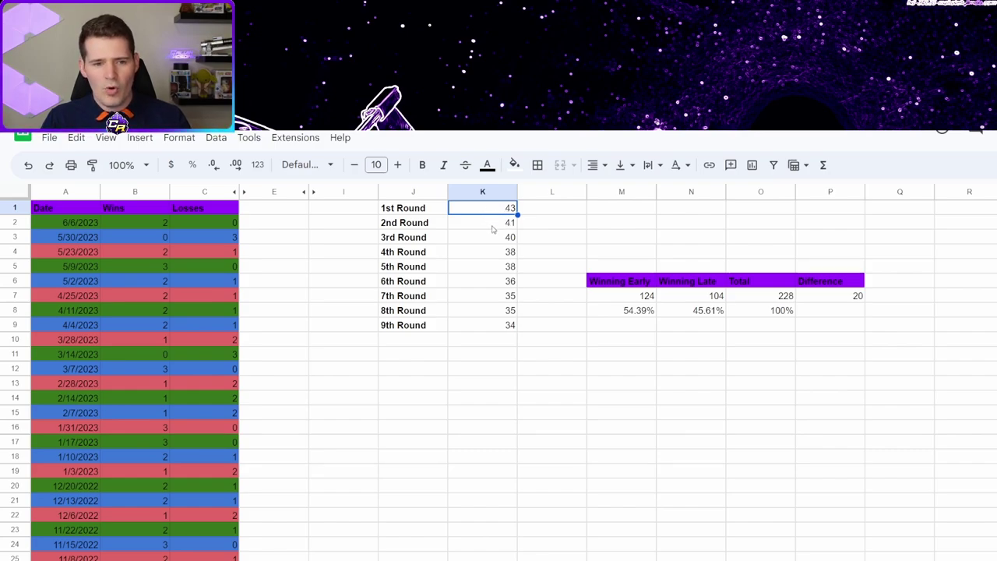
key(Down)
key(Down)
key(Down)
key(Down)
key(Down)
key(Down)
key(Down)
key(Down)
key(Down)
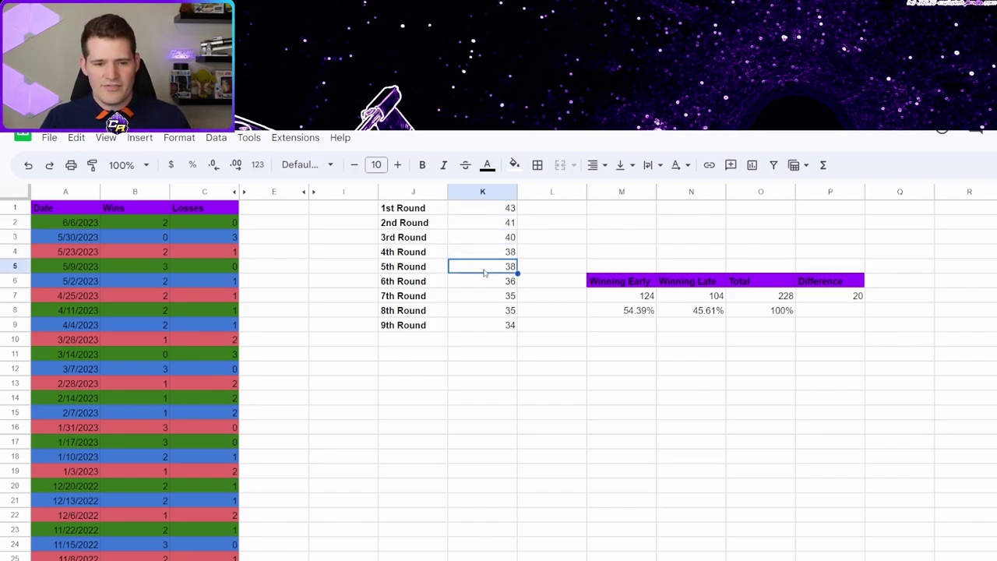
key(Up)
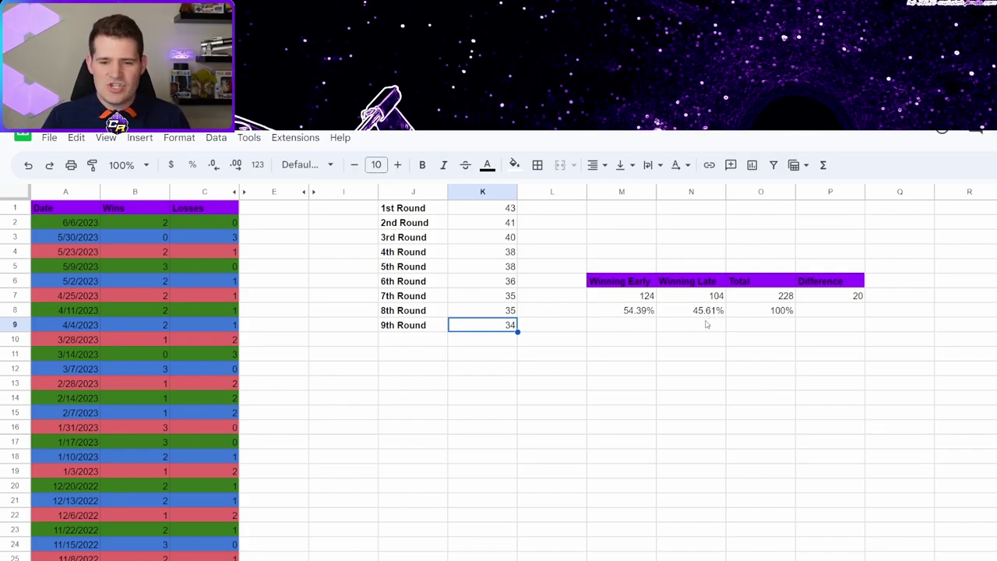
Compare the Winning Late count and percentage with the overall loss percentage in cell C35
click(714, 299)
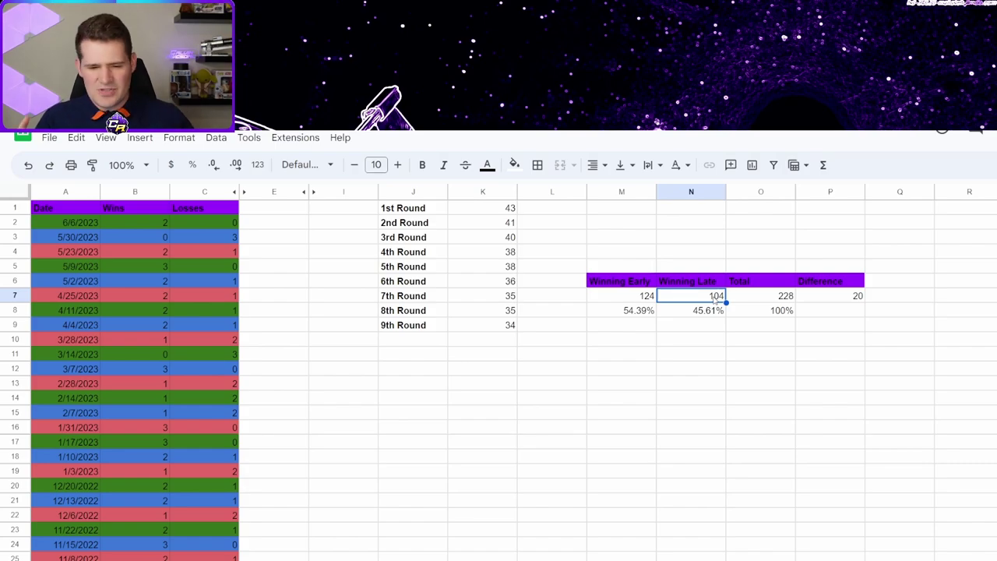
scroll(371, 395, down, 5)
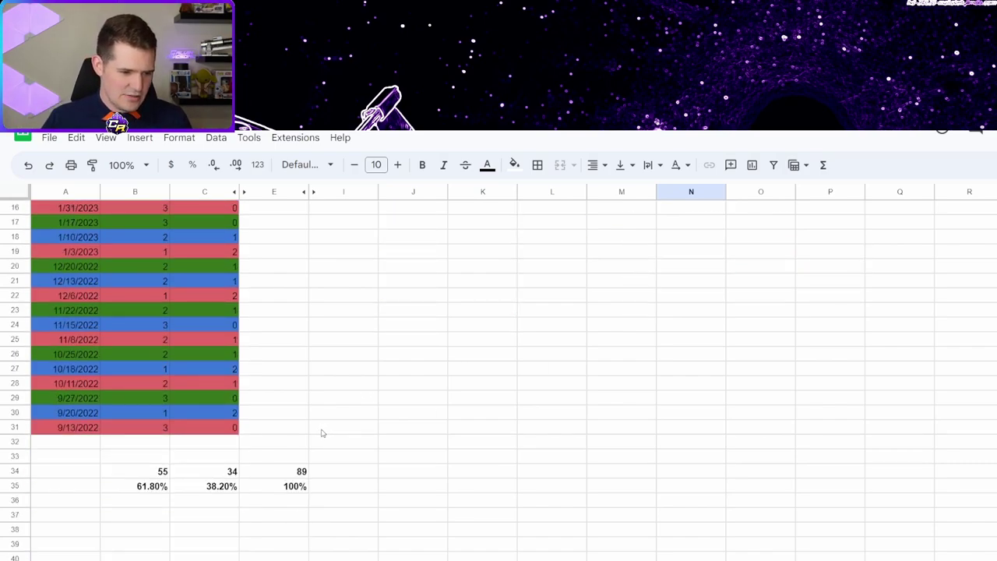
click(211, 489)
scroll(731, 435, up, 5)
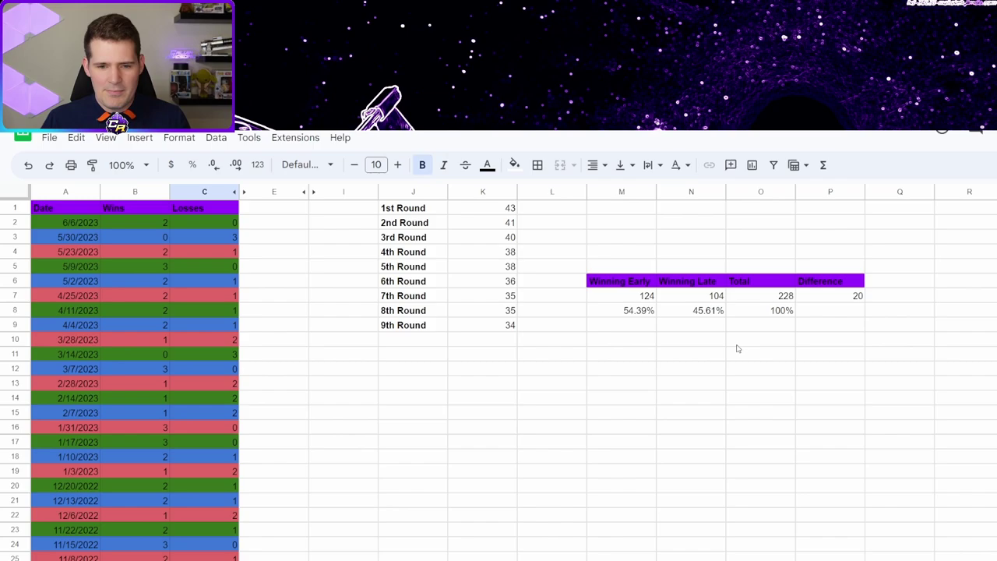
click(703, 315)
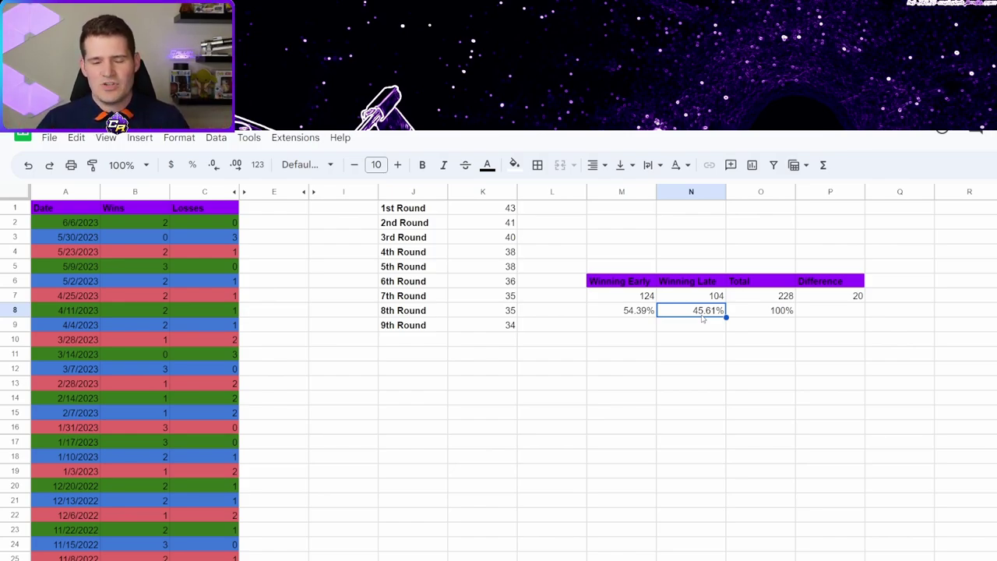
Examine the Winning Early, Winning Late and Total counts and percentages in rows 7 and 8 against each other
click(645, 298)
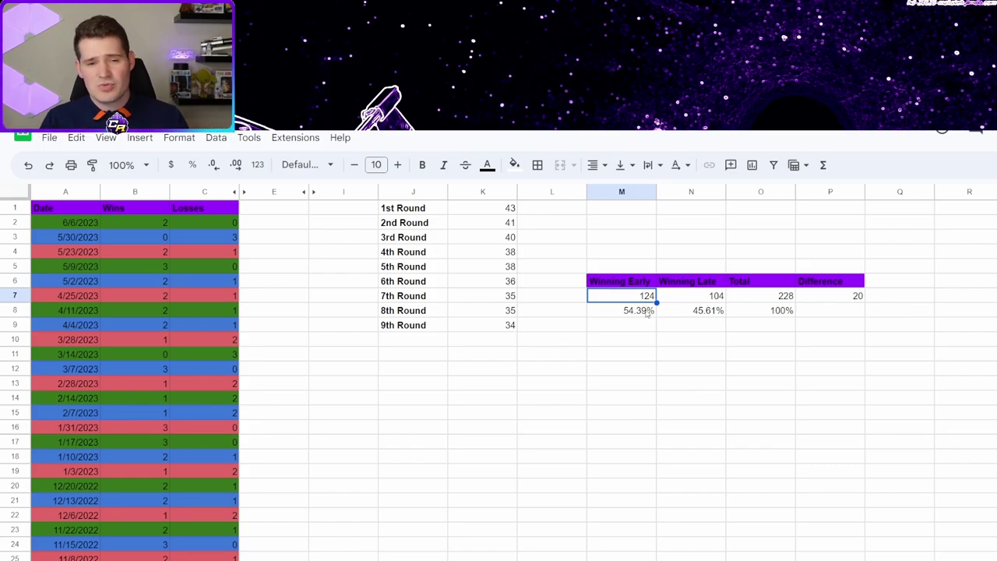
click(640, 312)
click(640, 296)
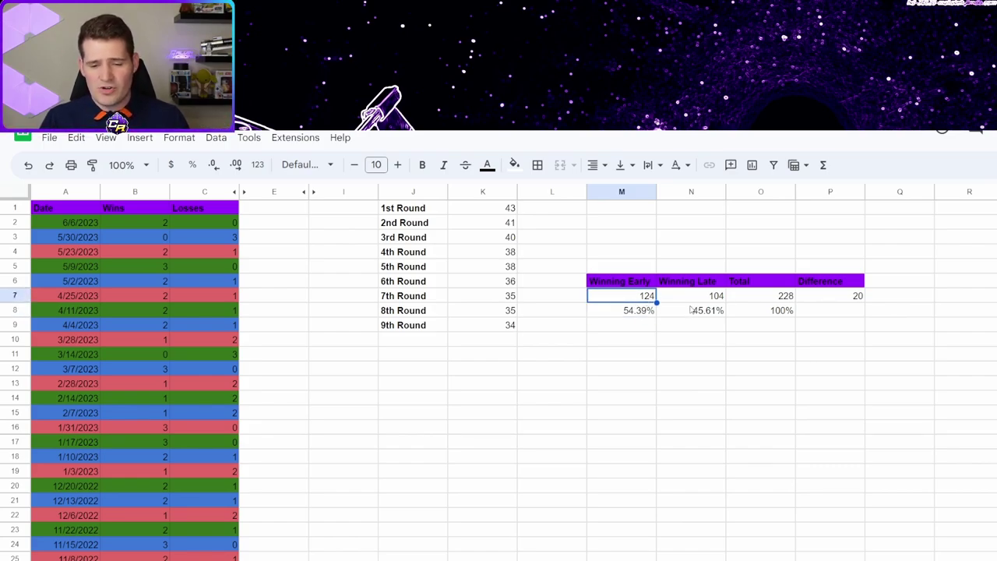
click(705, 296)
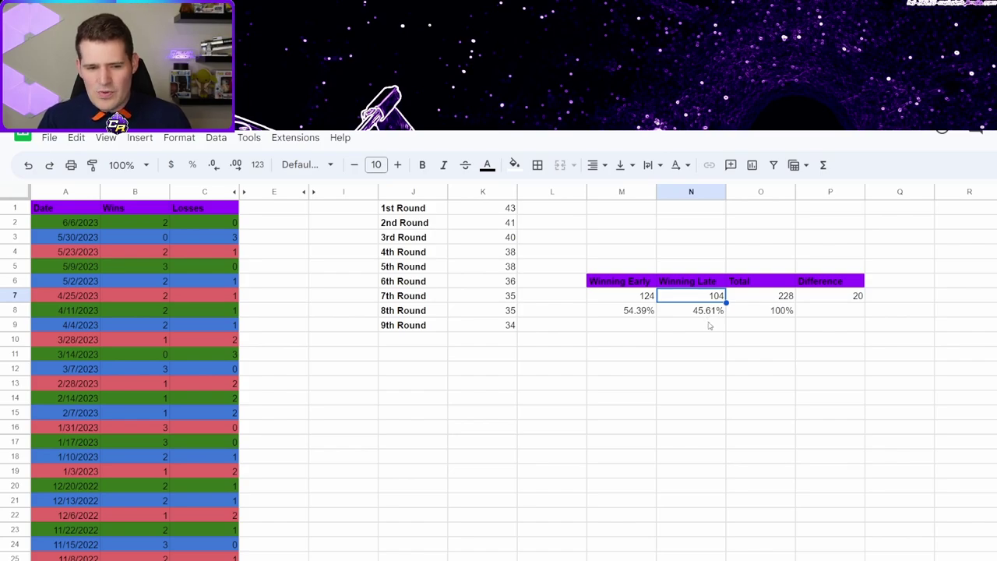
click(700, 310)
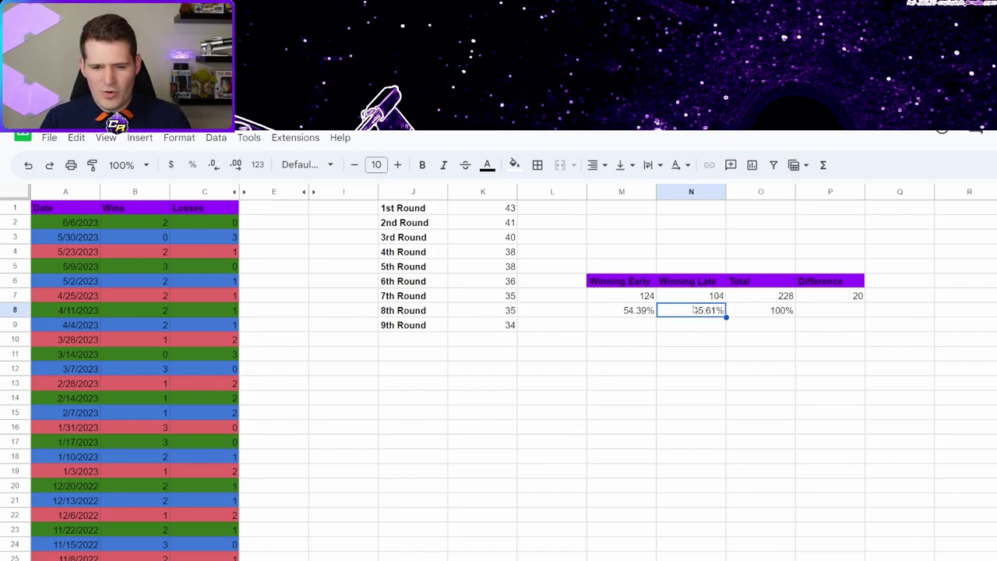
click(697, 299)
click(697, 311)
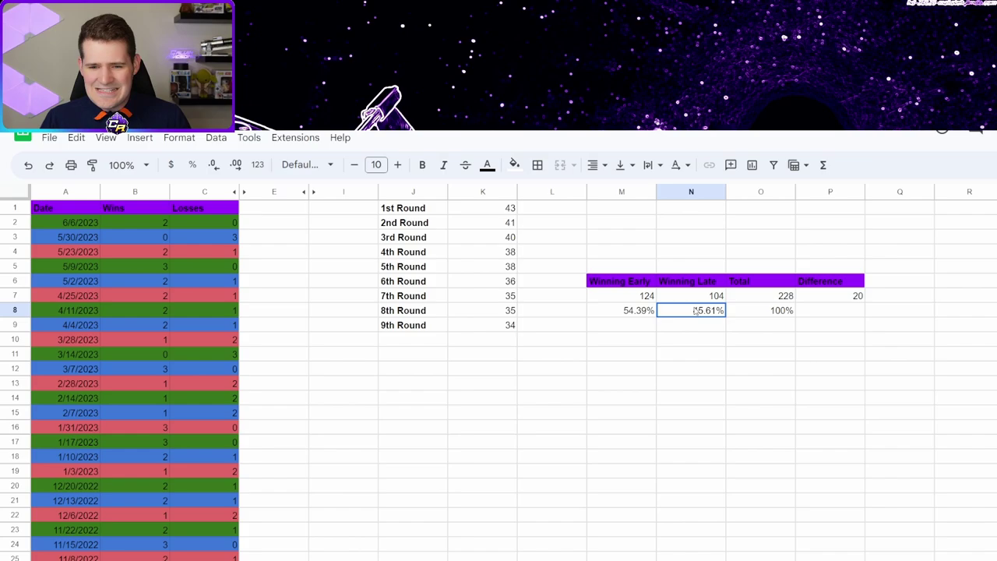
click(701, 300)
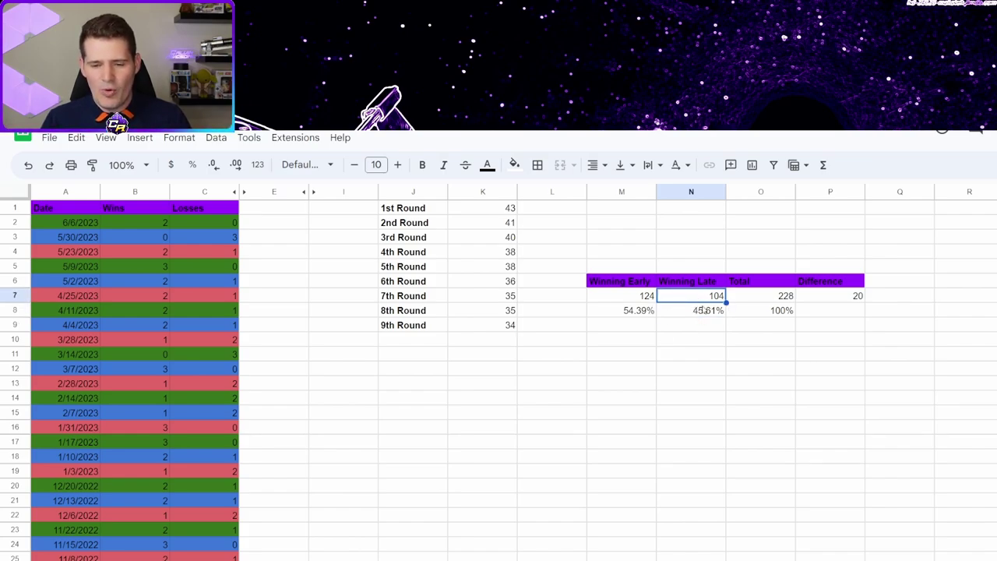
click(703, 311)
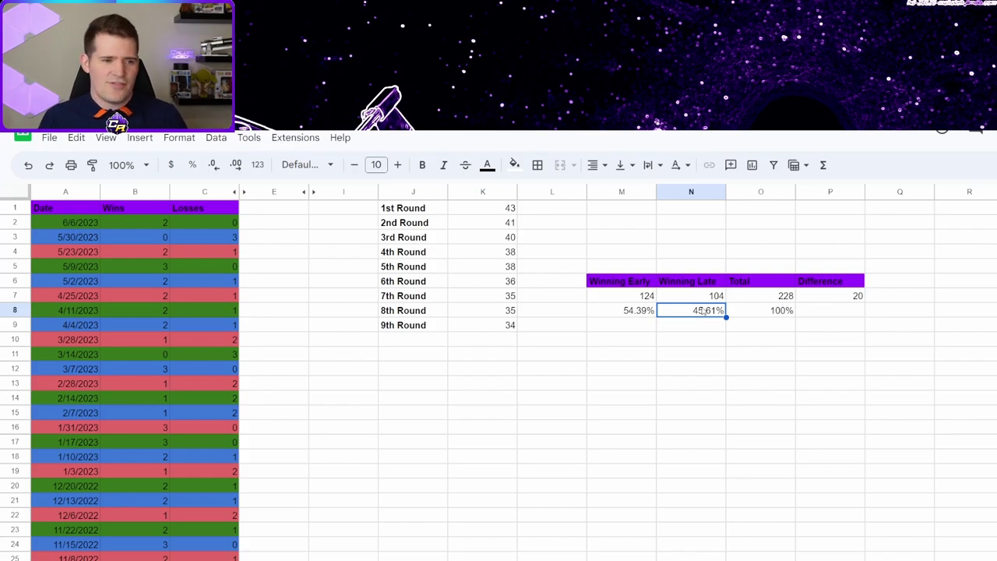
scroll(389, 351, down, 4)
scroll(533, 330, up, 4)
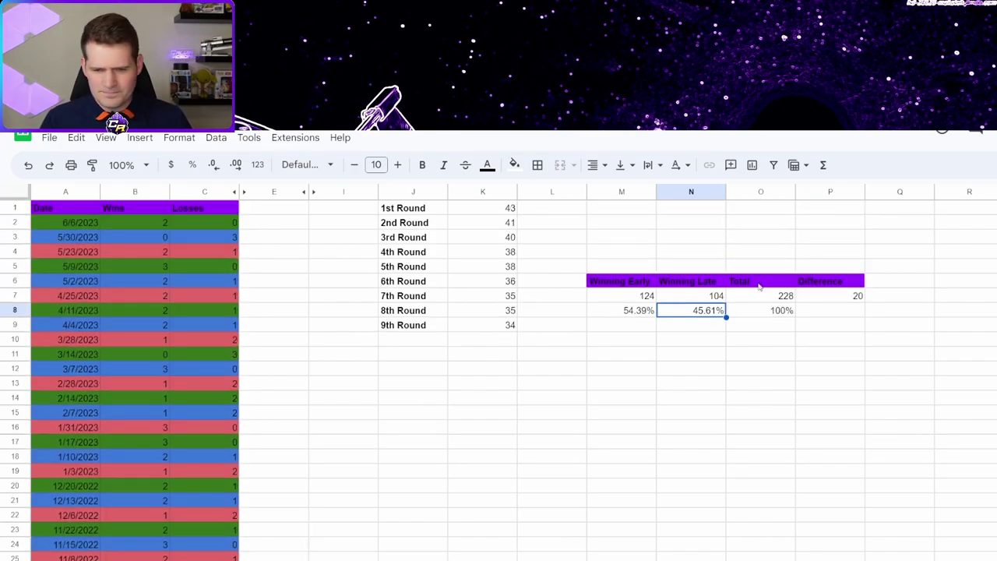
click(755, 313)
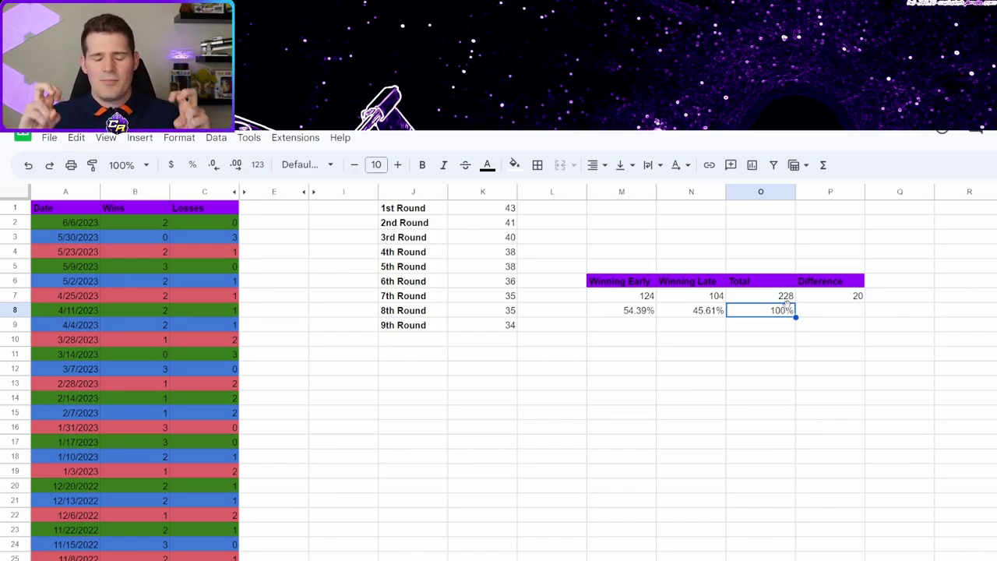
click(705, 298)
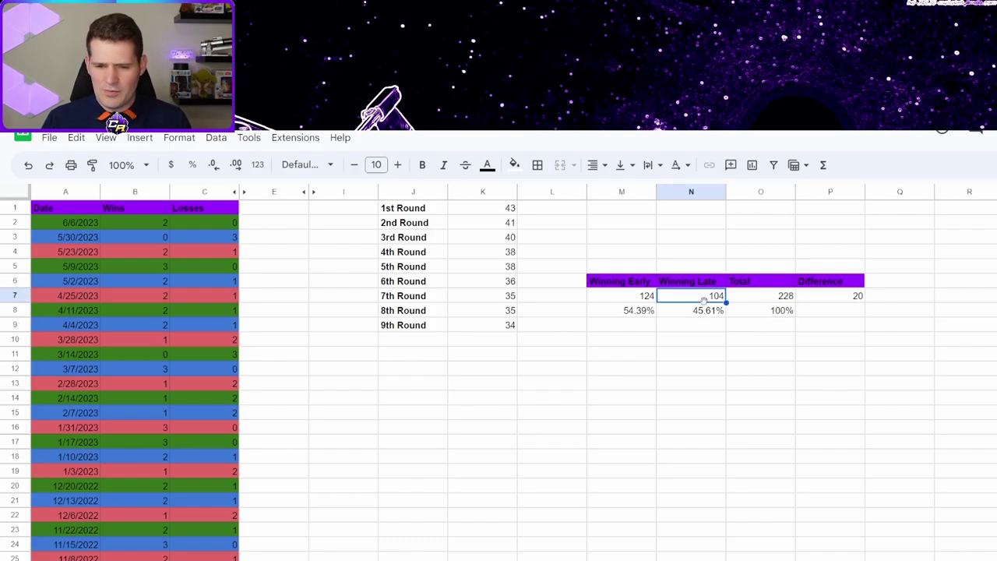
click(702, 311)
click(640, 300)
click(640, 310)
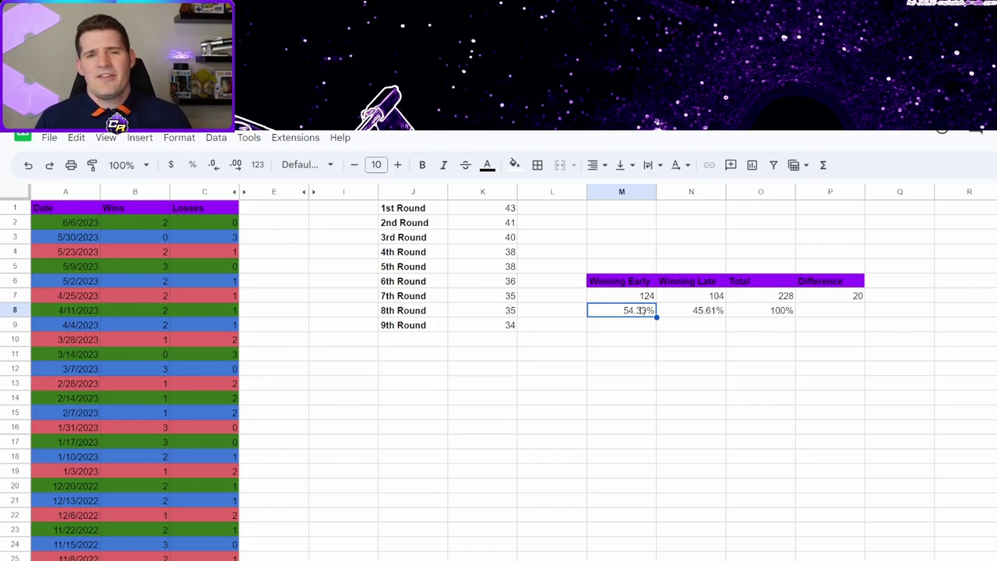
Review the counts for the 1st to 5th rounds in column K
click(506, 211)
click(549, 240)
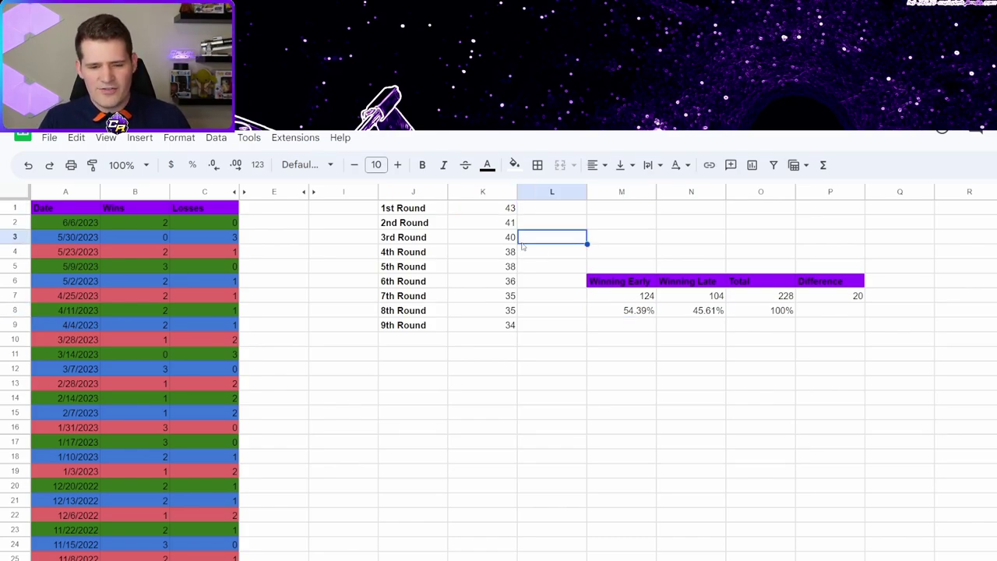
drag(510, 222, 506, 259)
click(567, 241)
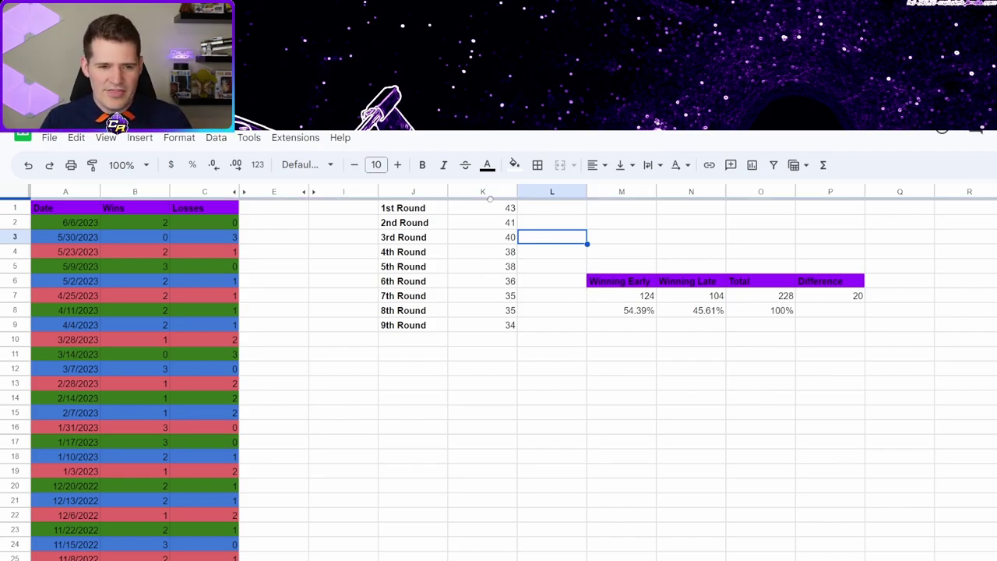
drag(506, 209, 497, 257)
click(499, 264)
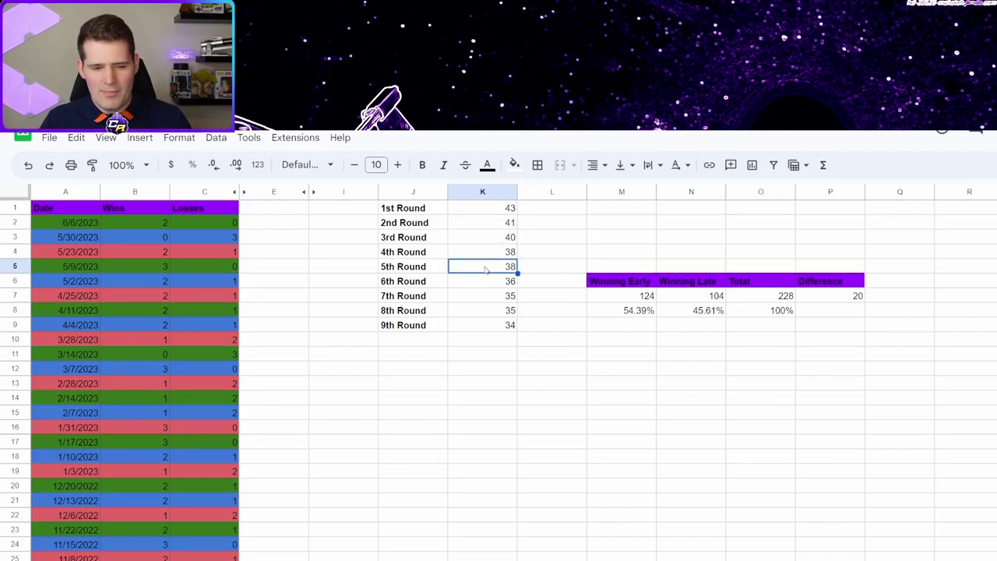
Review the counts for the 6th to 9th rounds in column K against the 5th round's count
drag(506, 208, 485, 330)
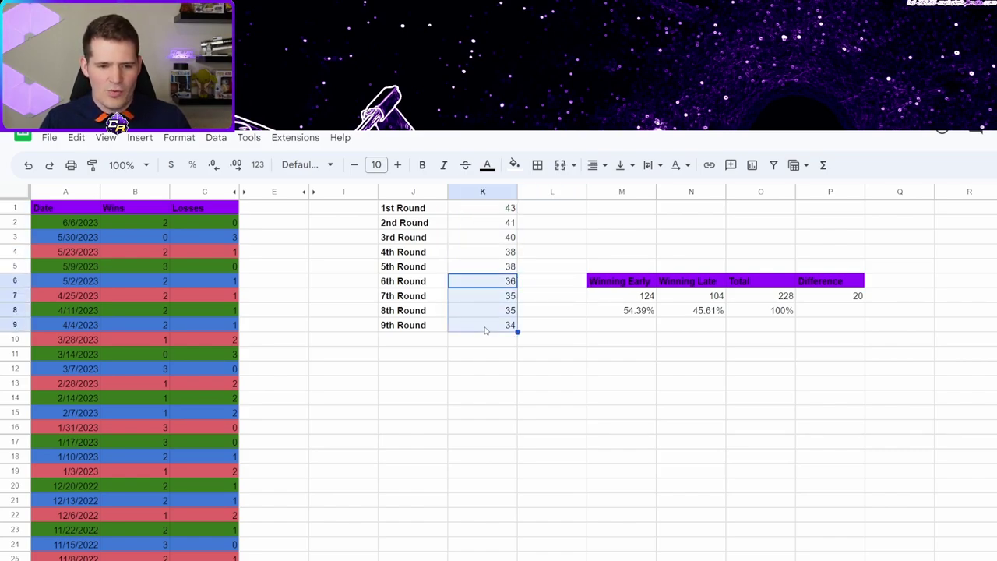
click(511, 268)
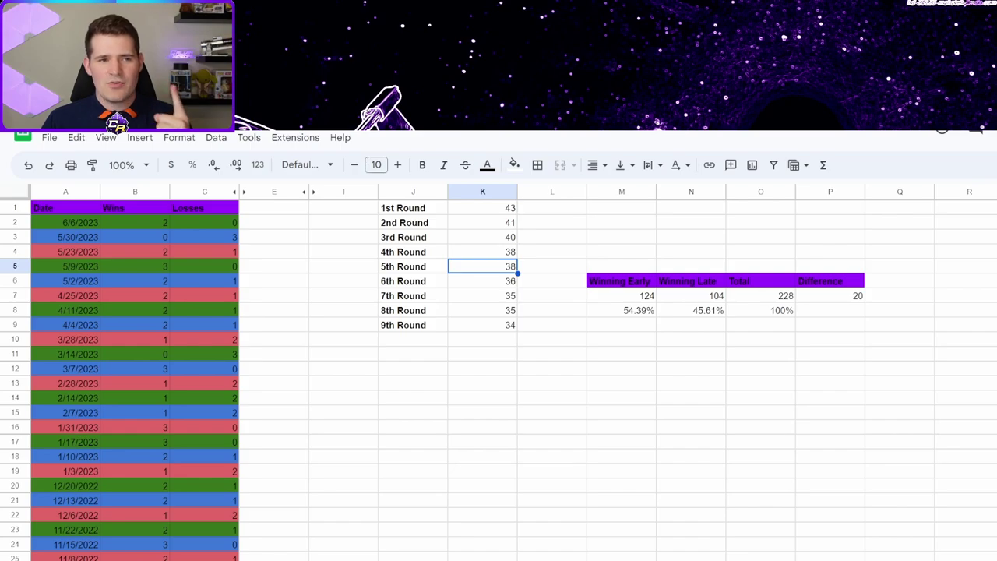
Switch to the player profile page and examine the current rating, lowest rating and league under Player Skill Rating
key(ctrl+Tab)
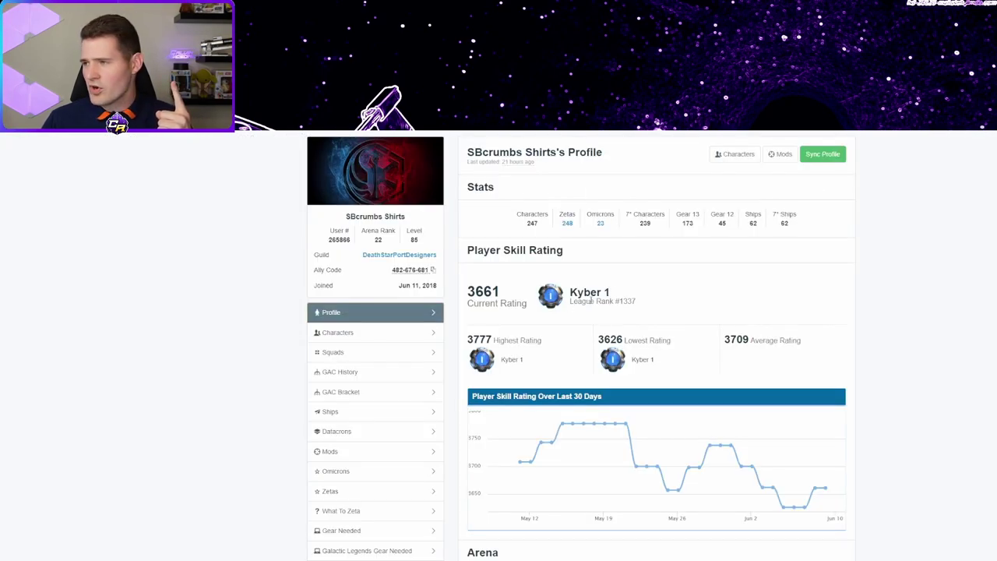
drag(607, 290, 465, 296)
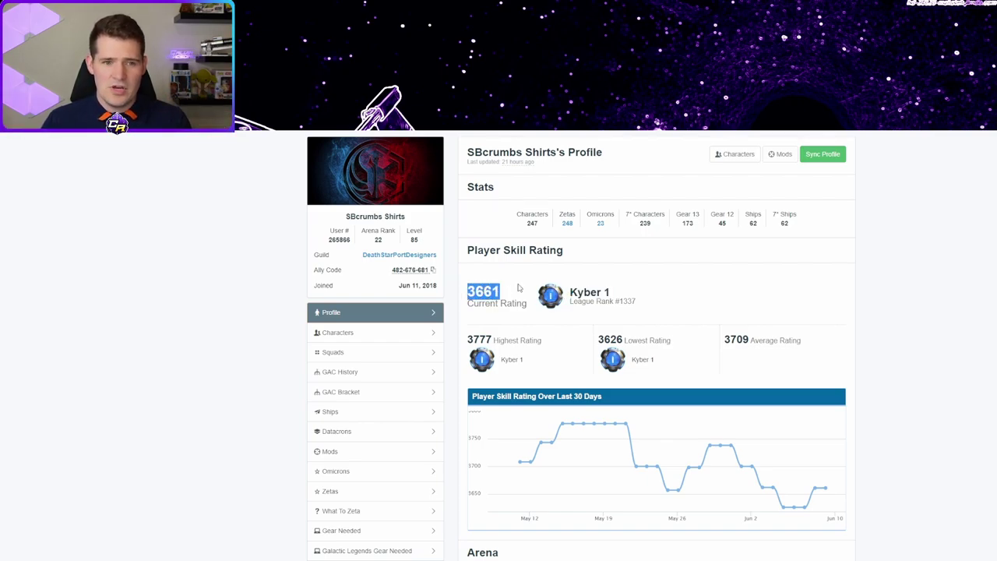
click(616, 278)
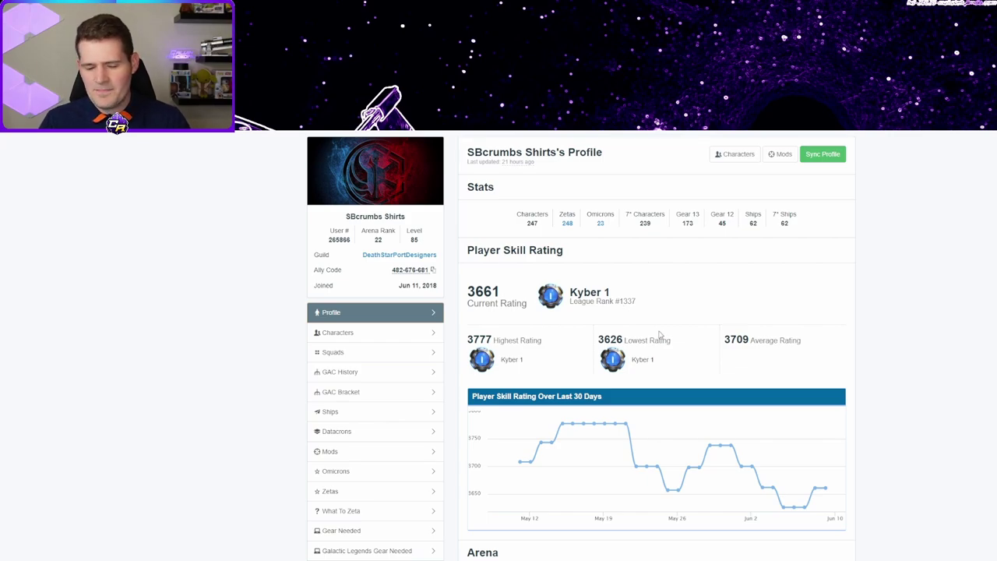
drag(680, 347, 638, 345)
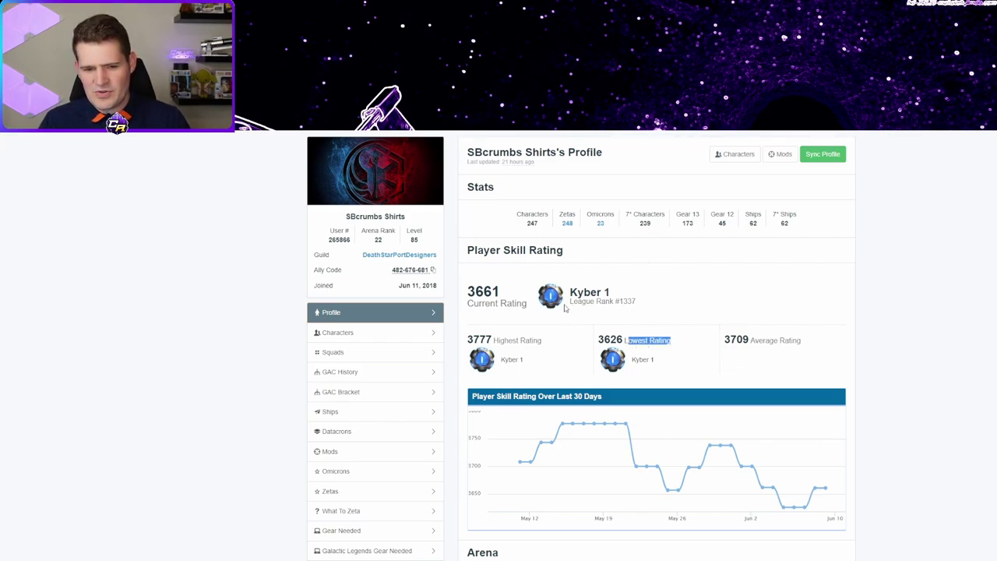
drag(643, 291, 576, 292)
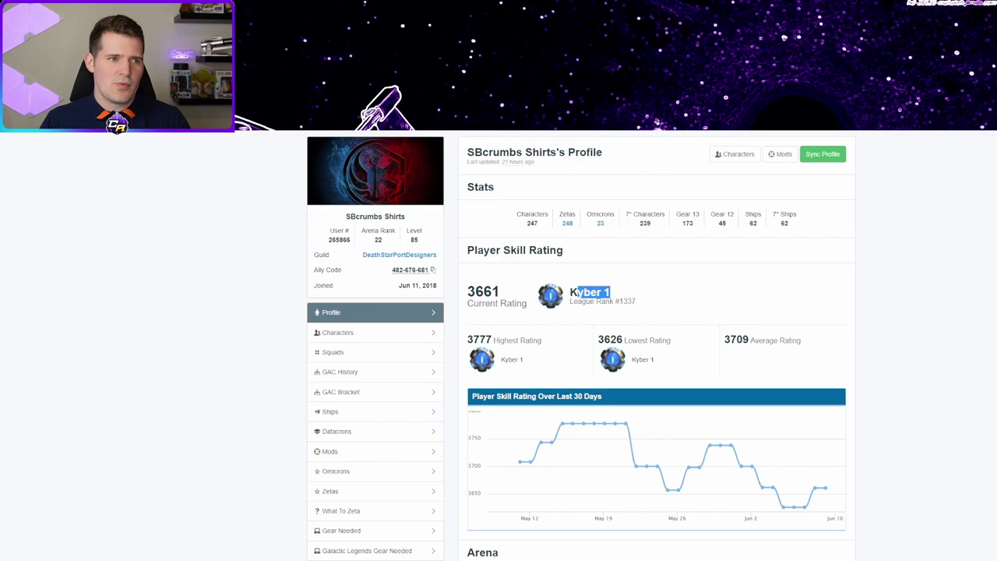
Return to the spreadsheet and compare the counts for the 1st to 5th rounds with those for the 6th to 9th rounds in column K
key(ctrl+Tab)
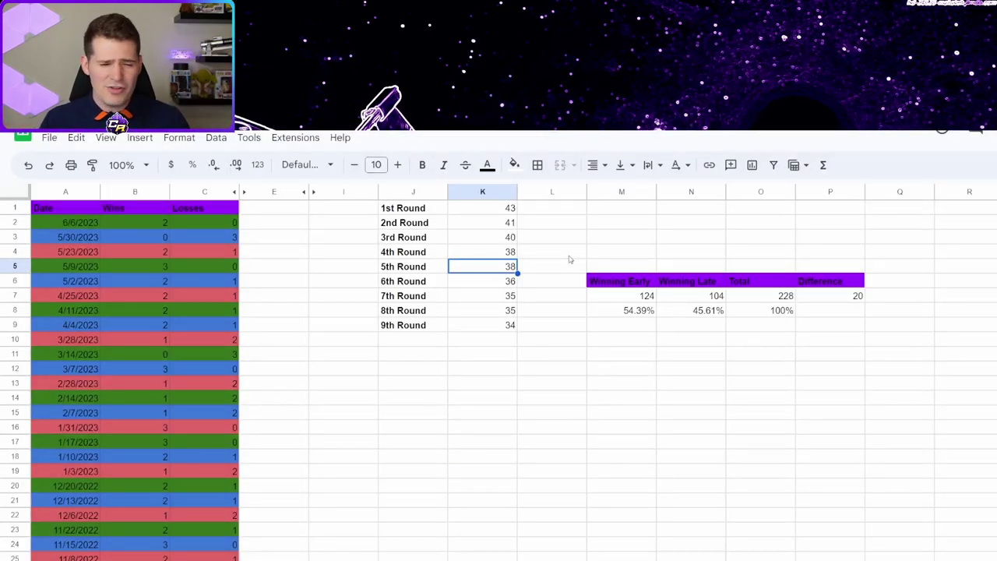
click(572, 285)
drag(498, 208, 496, 325)
click(498, 310)
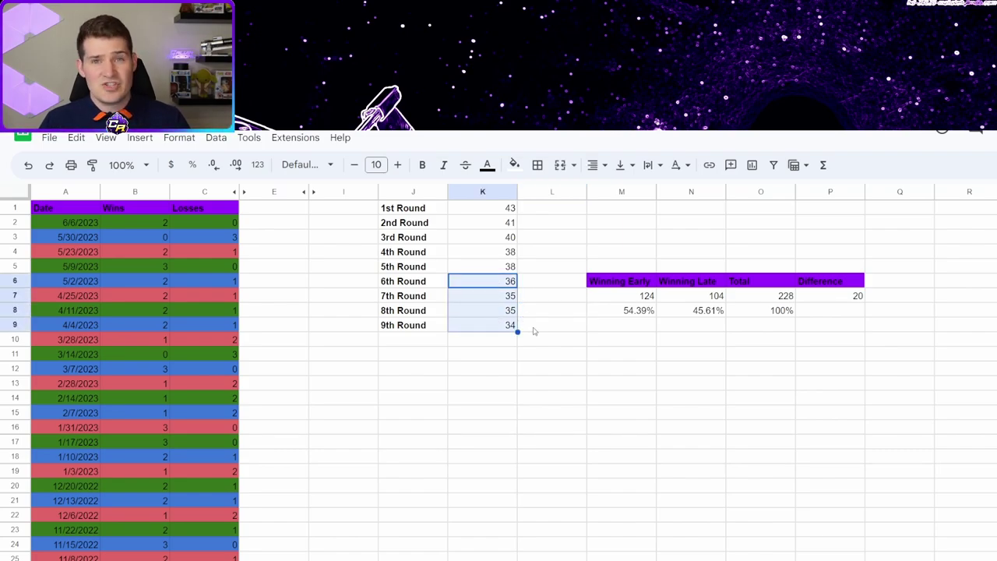
drag(483, 208, 503, 266)
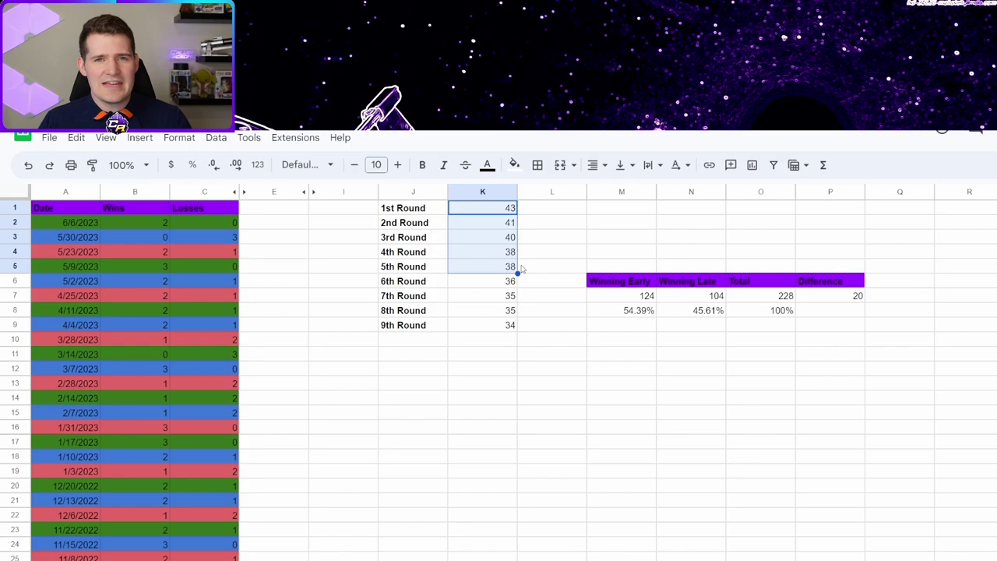
click(569, 248)
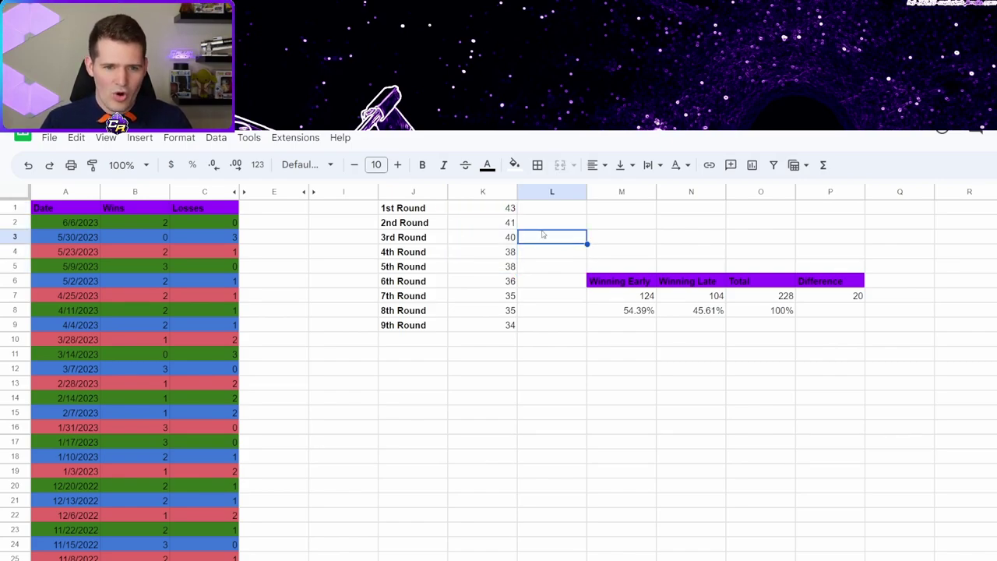
drag(506, 209, 503, 273)
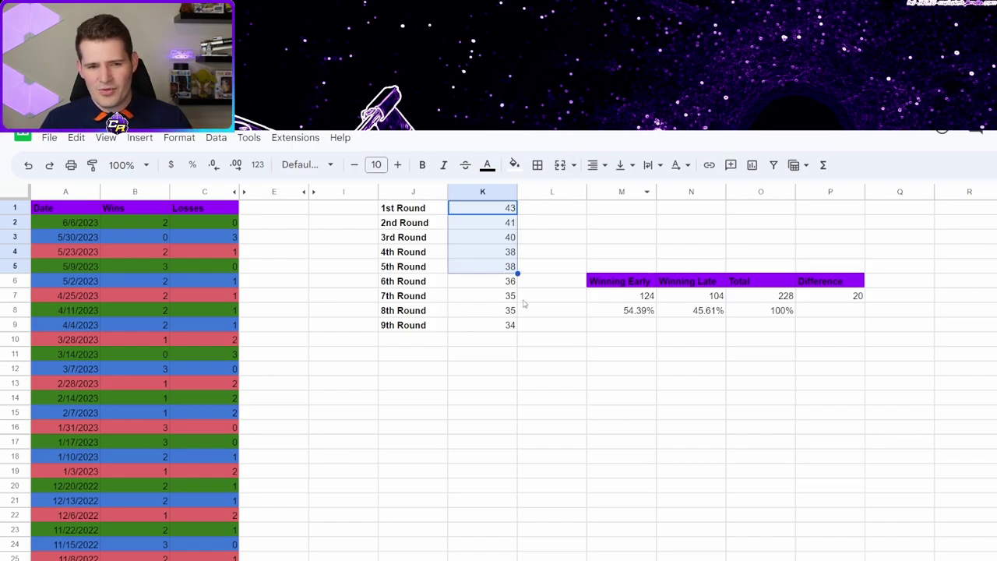
drag(491, 284, 485, 319)
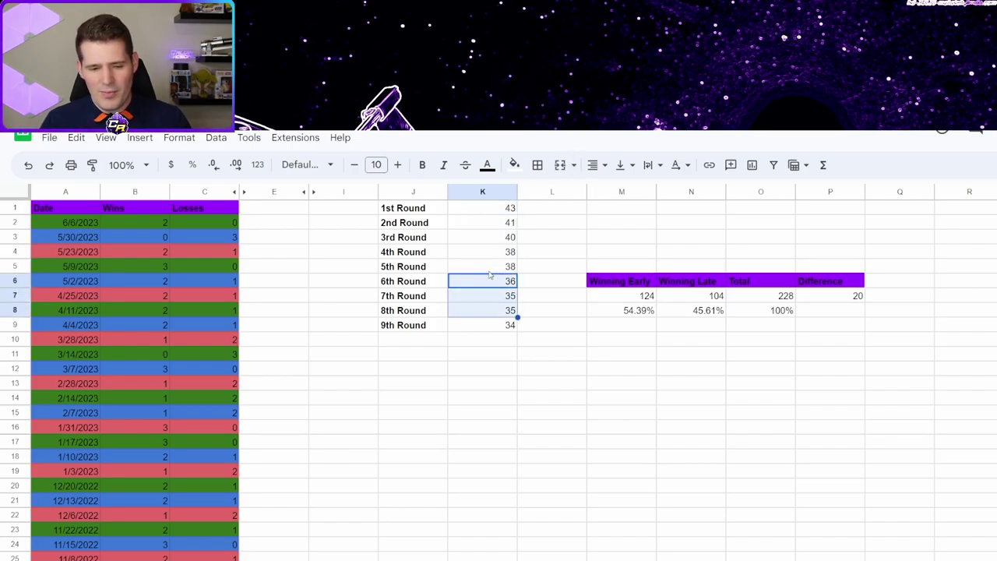
drag(487, 267, 493, 326)
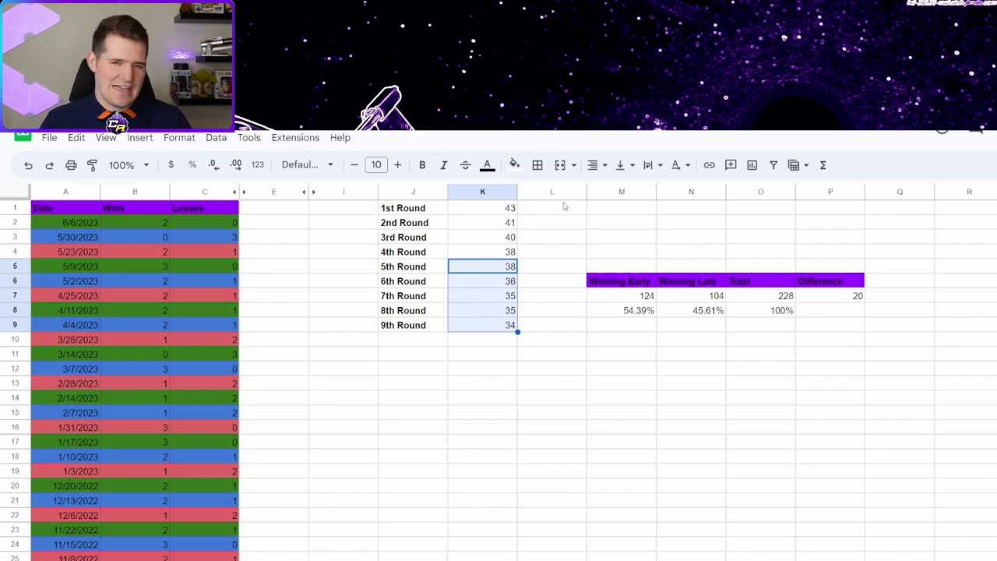
Check the overall win and loss totals in rows 34 and 35, plus the mid-May points on the profile's skill rating chart
click(682, 331)
scroll(547, 275, down, 3)
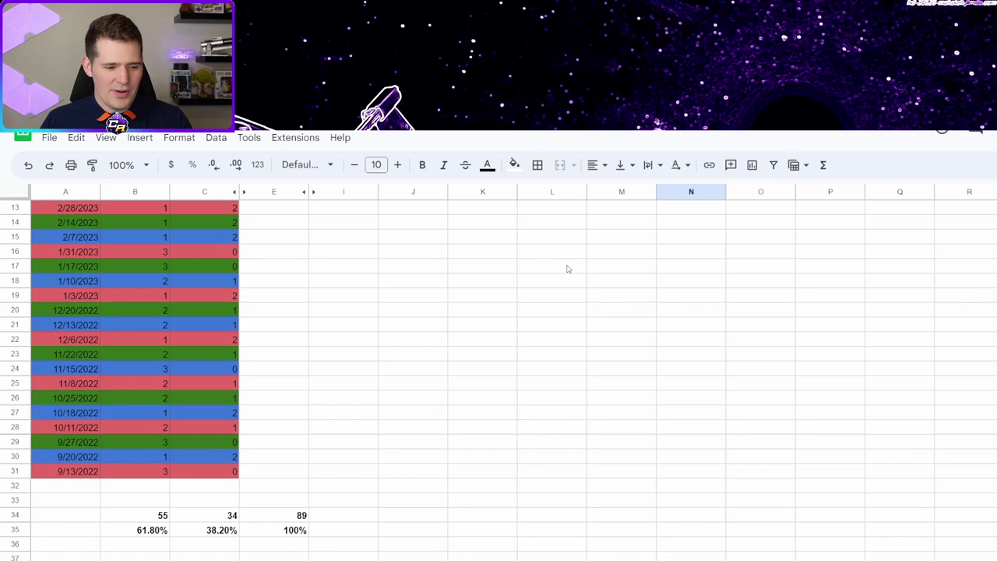
scroll(467, 423, up, 3)
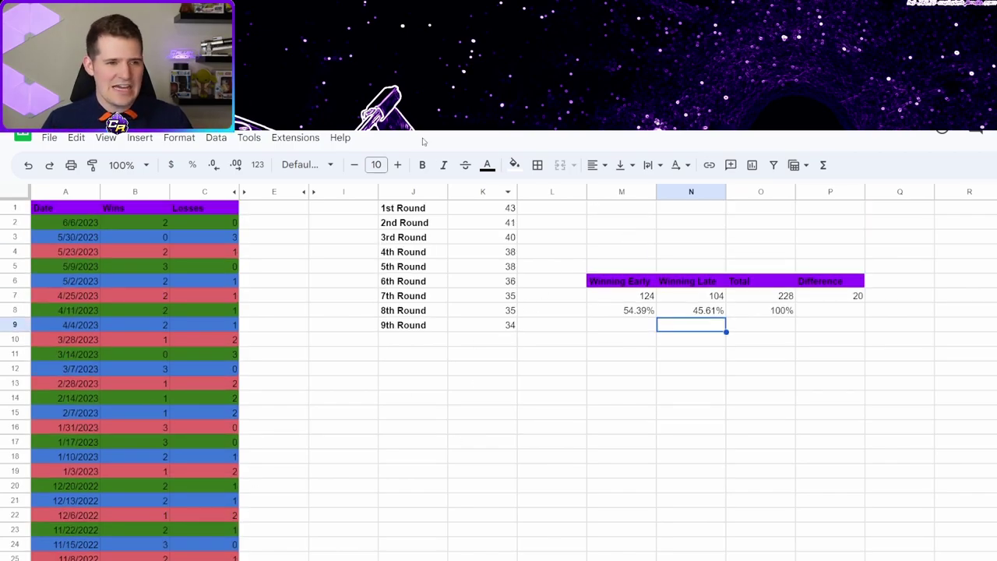
key(ctrl+Tab)
mouse_move(546, 449)
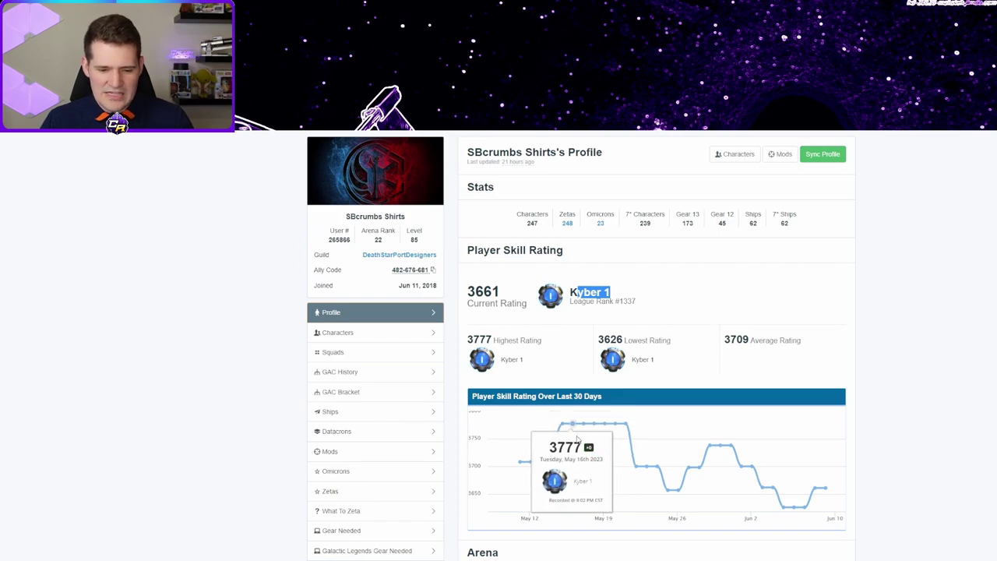
key(ctrl+shift+Tab)
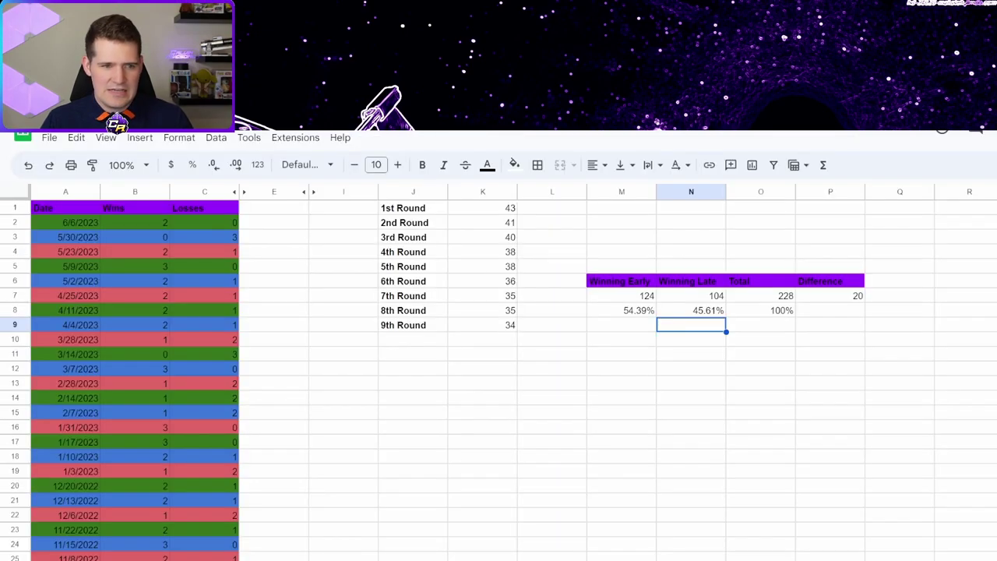
Set the counts for all nine rounds in K1:K9 to 39
click(483, 208)
text(39)
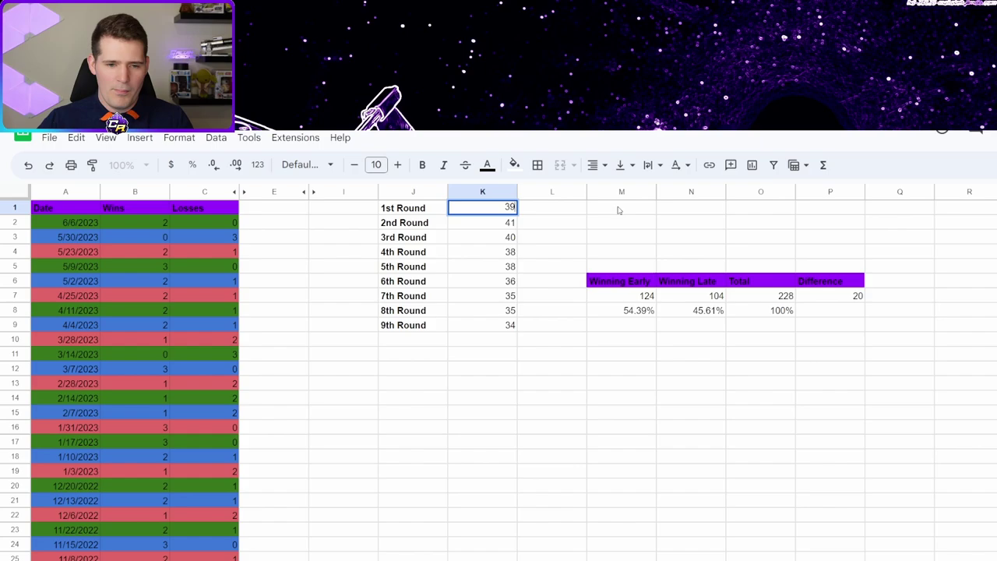
key(Return)
click(508, 213)
drag(516, 214, 516, 325)
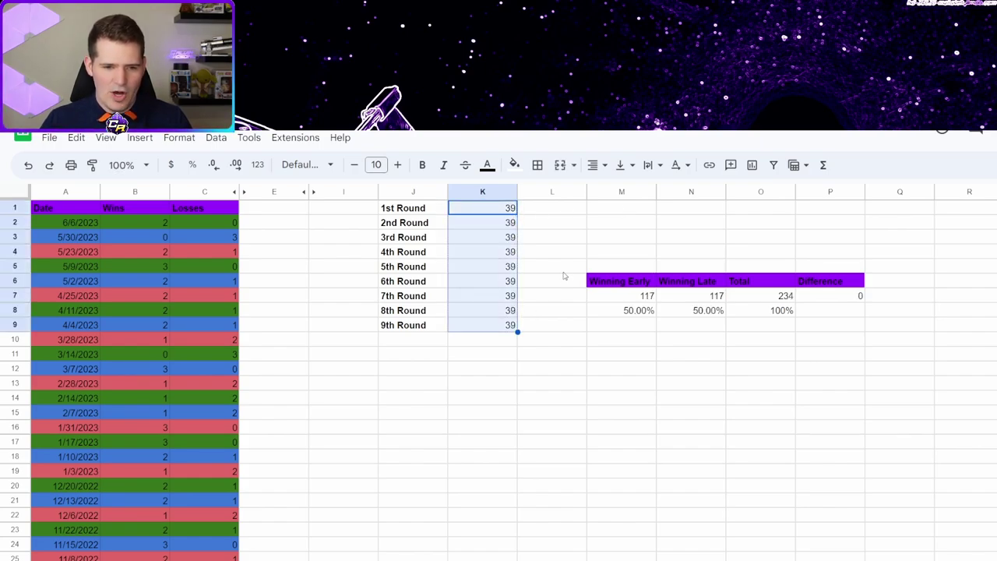
Compare the evened-out Winning Early and Winning Late percentages in row 8 with the overall win and loss percentages in row 35
click(767, 311)
click(693, 310)
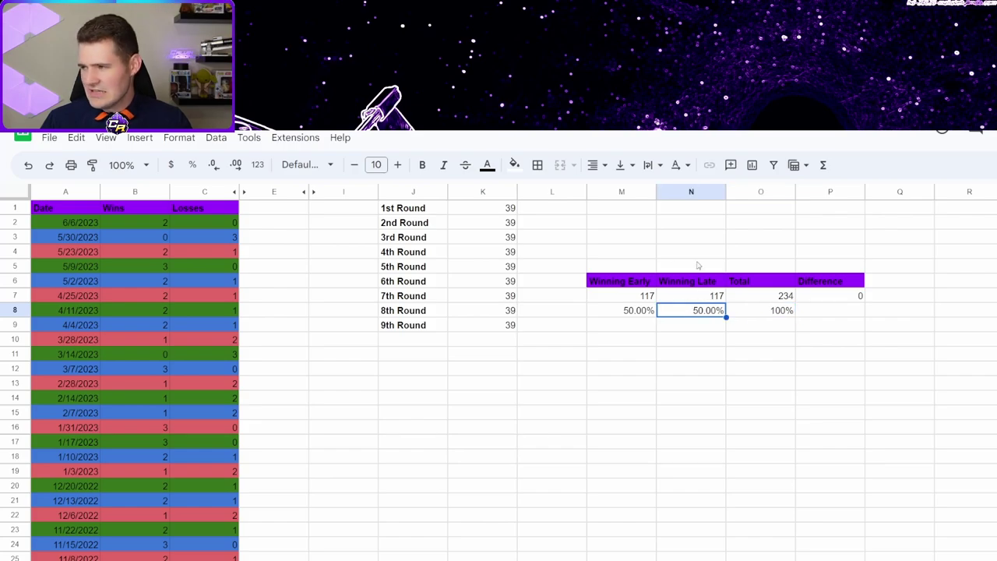
click(637, 313)
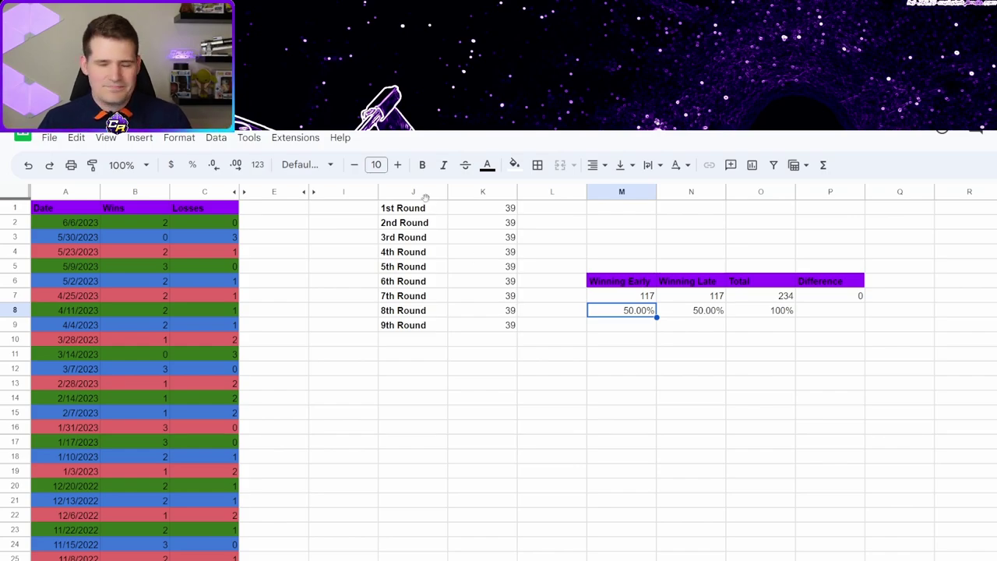
scroll(289, 436, down, 5)
click(204, 486)
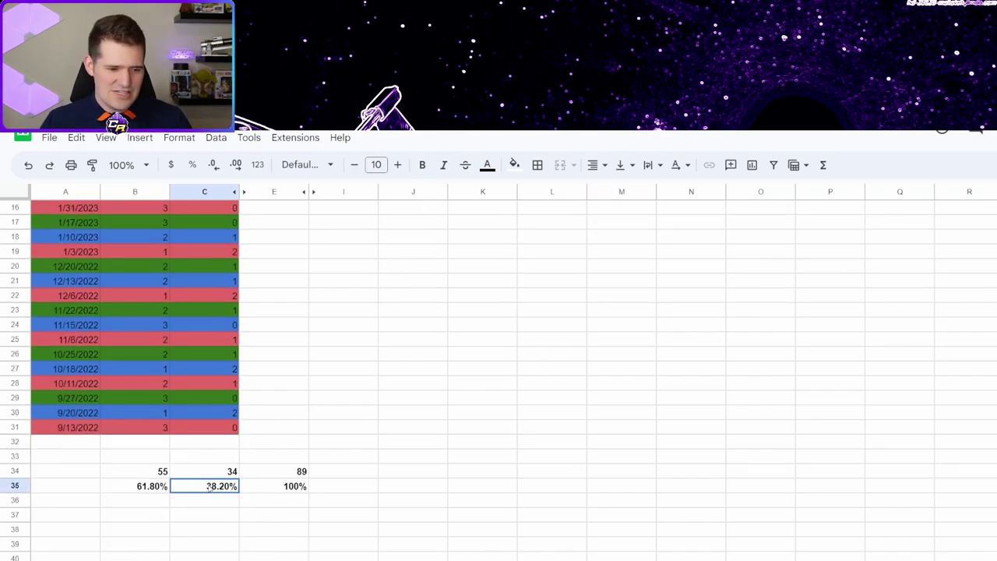
click(151, 486)
scroll(382, 369, up, 4)
scroll(591, 282, up, 1)
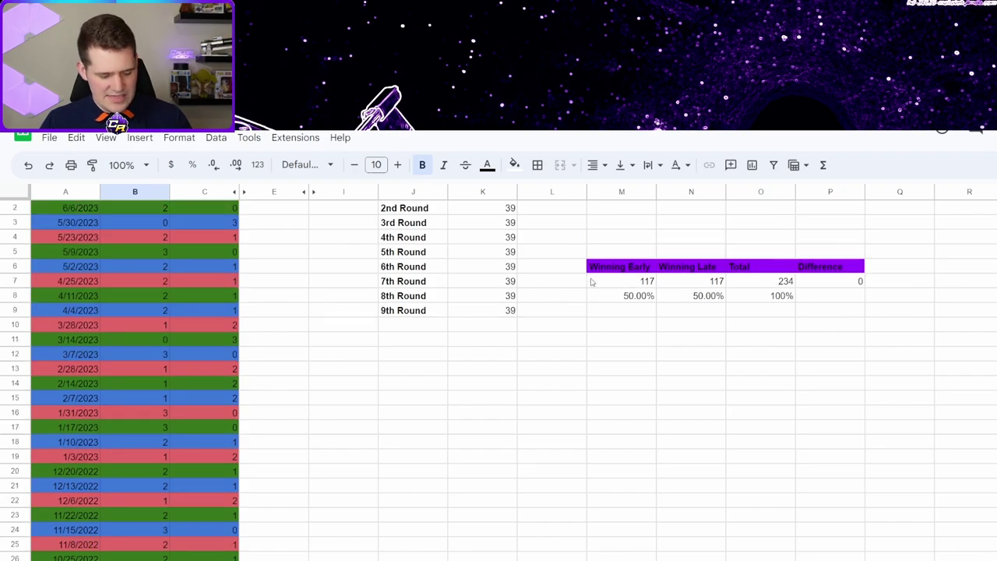
Undo the round count changes and compare the Winning Early percentage in M8 with the overall percentages in B35 and C35
scroll(600, 288, up, 1)
click(631, 312)
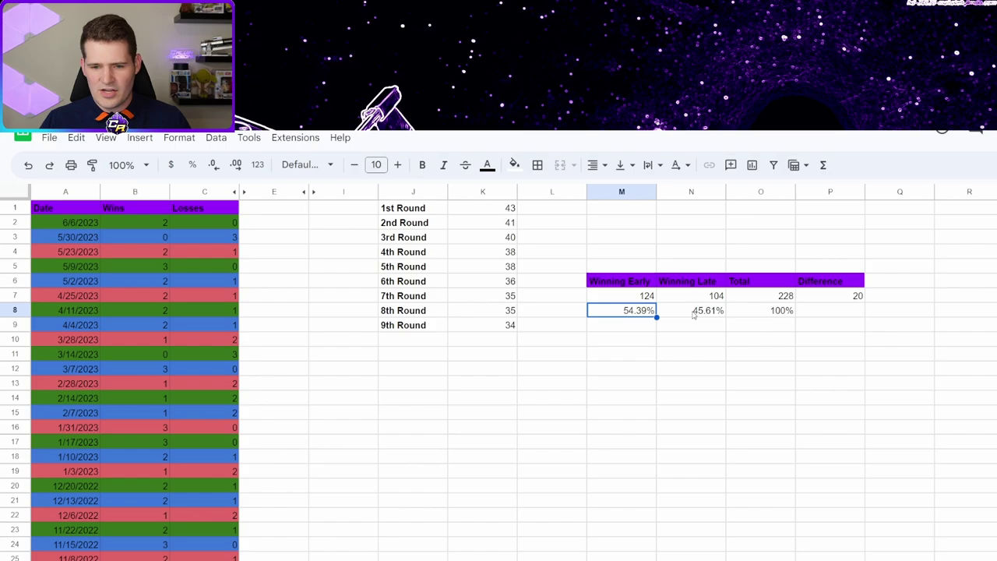
scroll(343, 504, down, 5)
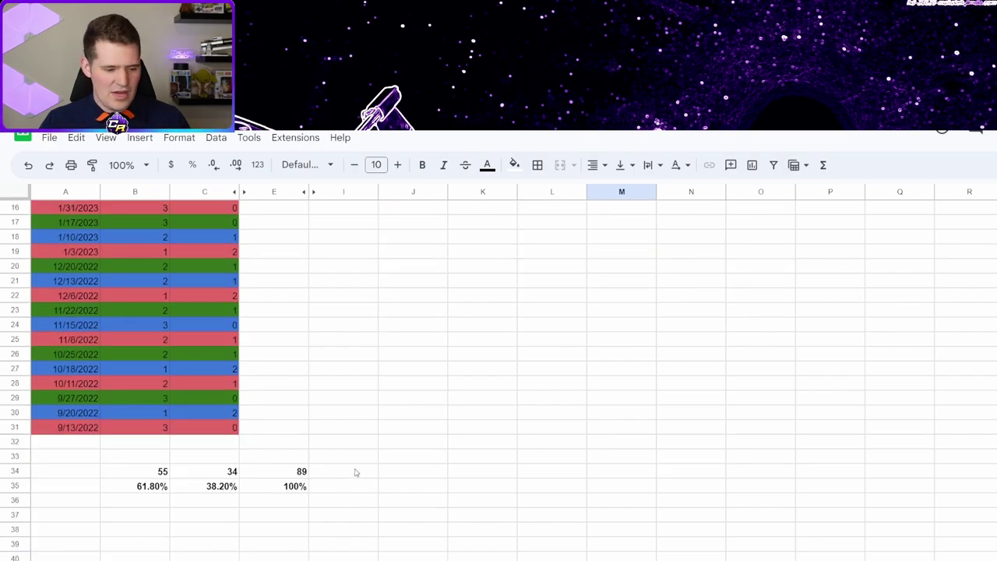
click(141, 489)
click(197, 488)
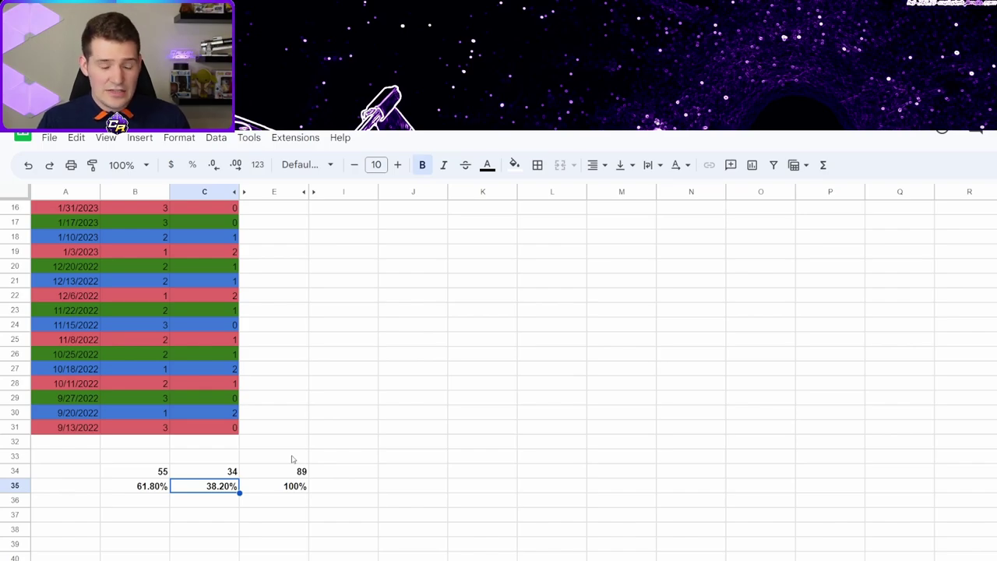
scroll(428, 335, up, 5)
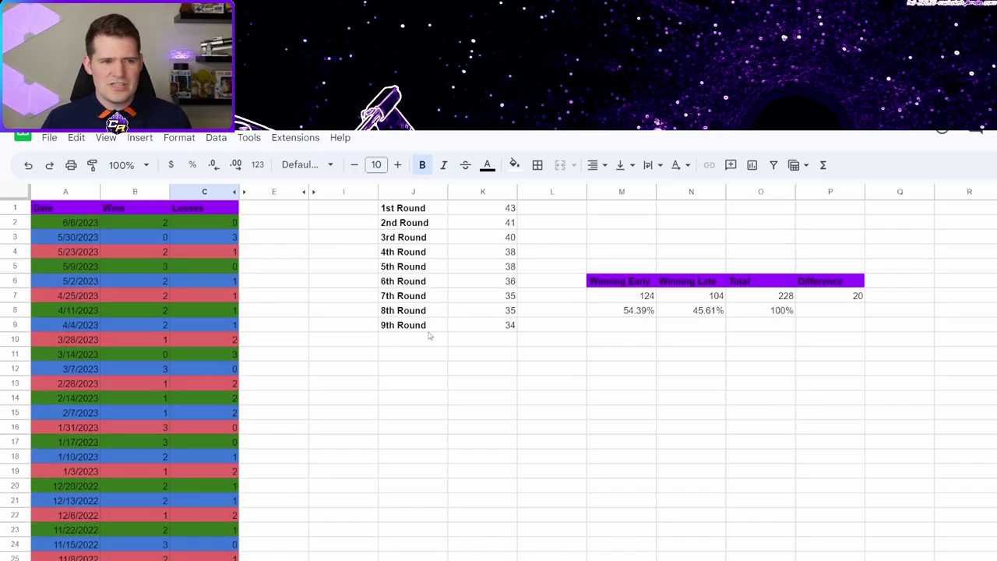
Check the late-May points on the player profile's 30-day skill rating chart
key(ctrl+Tab)
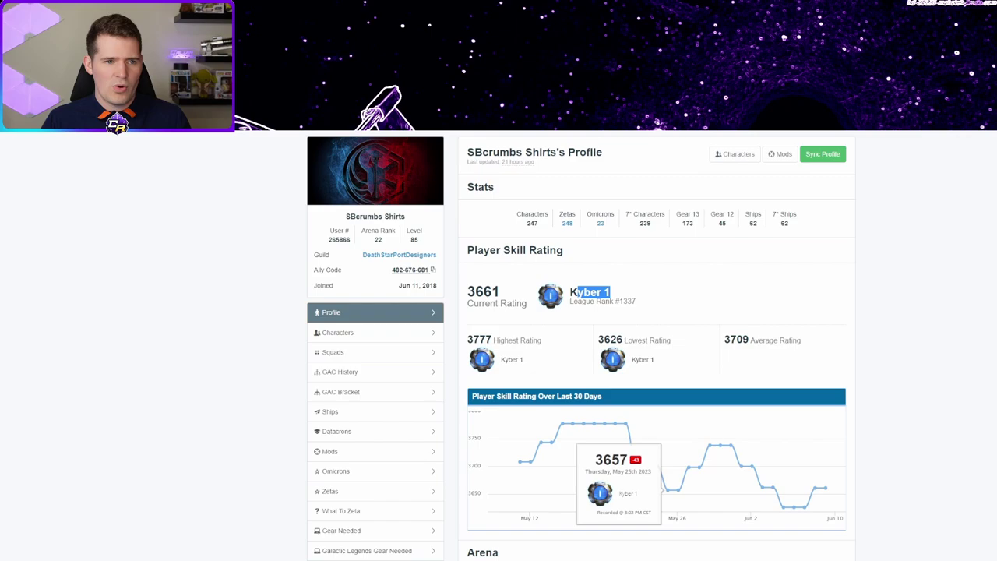
key(ctrl+shift+Tab)
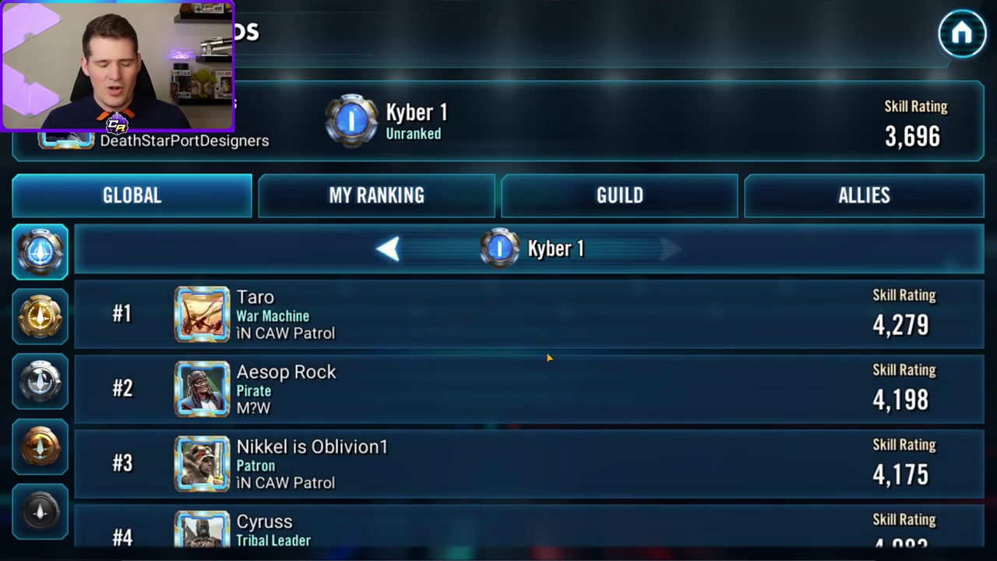
Open the My Ranking leaderboard for Kyber 1 in the game and browse the entries near the player's own rank
click(379, 200)
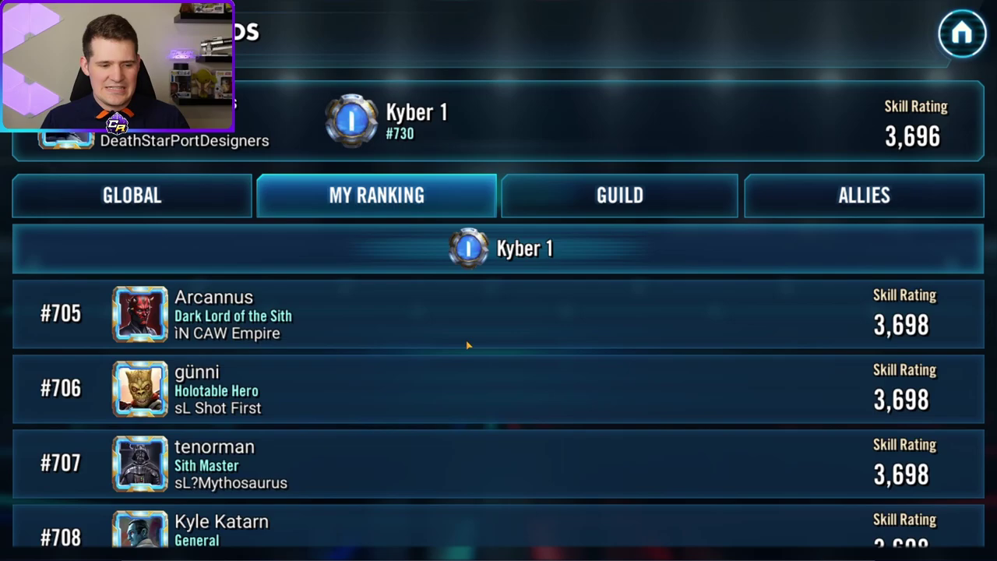
drag(469, 345, 459, 217)
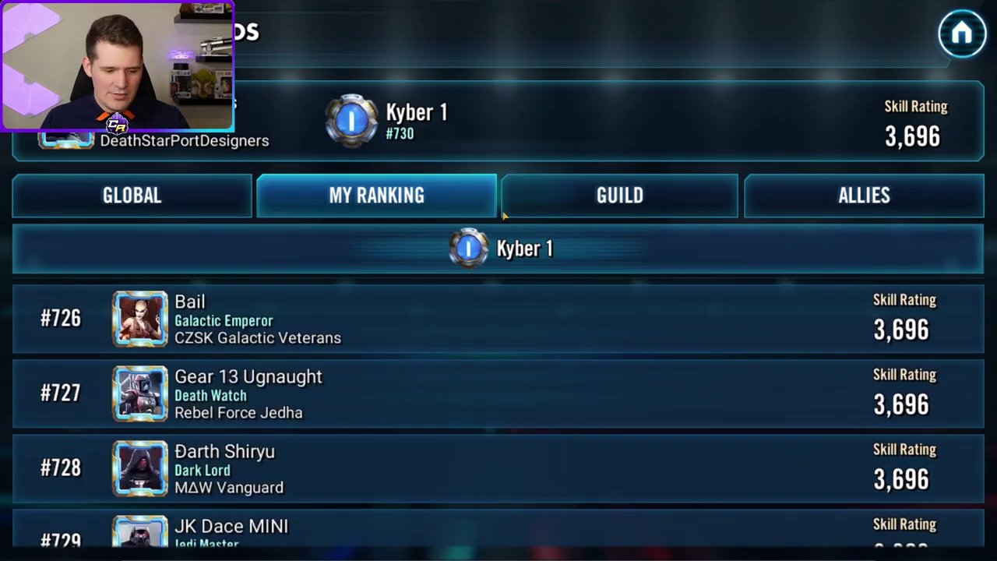